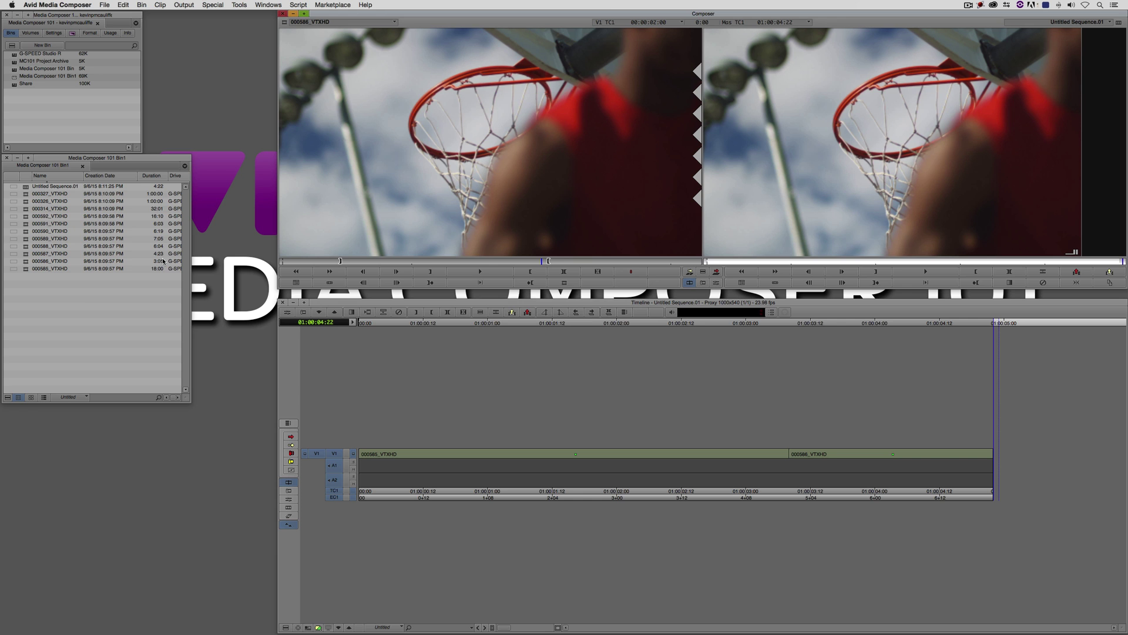
Step: Review Untitled Sequence.01, then list G-SPEED Studio R current-project media with linked master clips in Media Tool
left_click(313, 204)
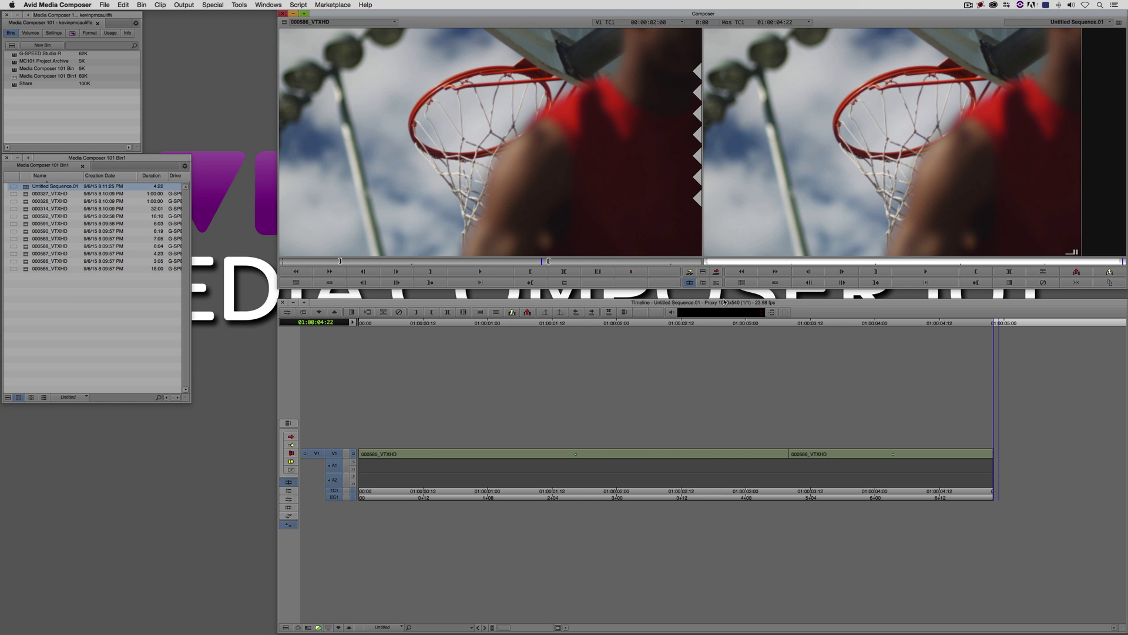
left_click_drag(515, 453, 300, 465)
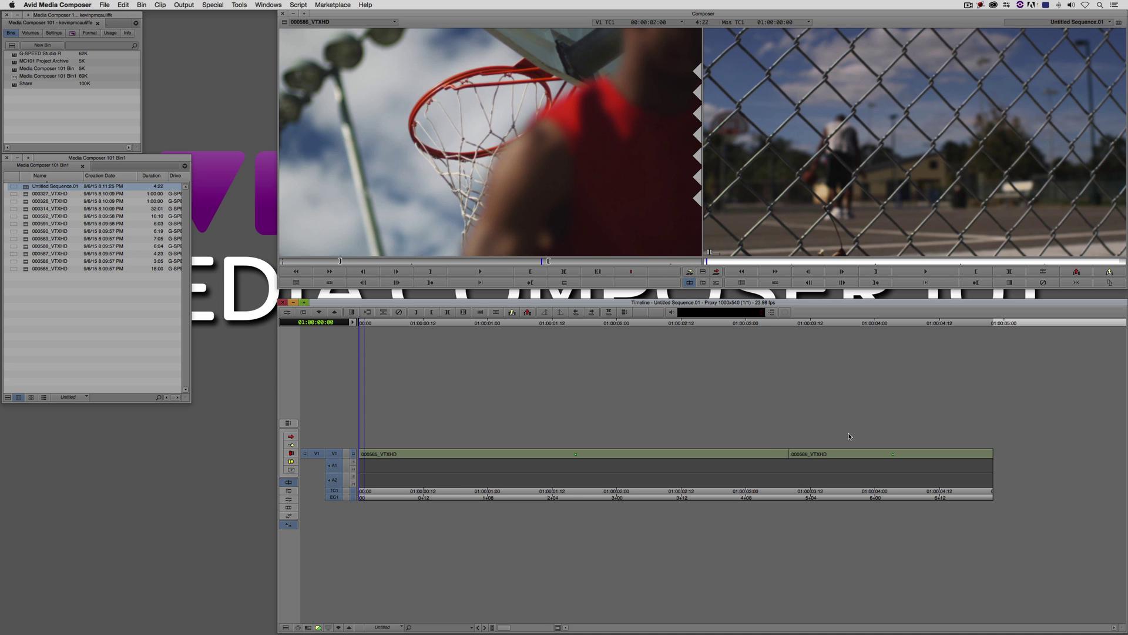
left_click(228, 4)
mouse_move(239, 5)
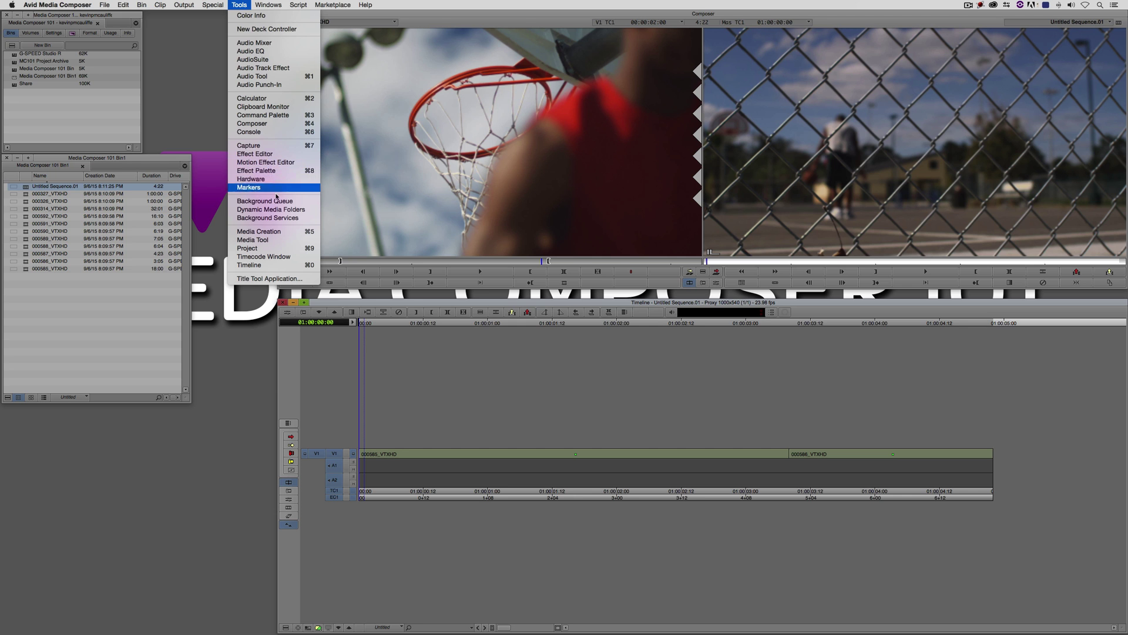
left_click(276, 247)
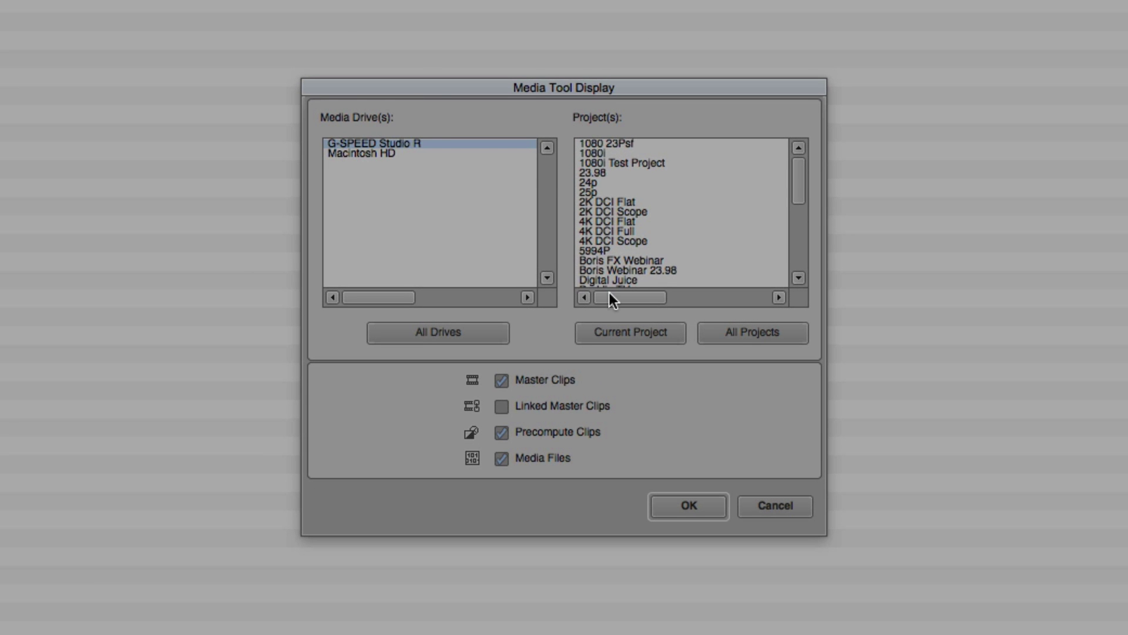
left_click(640, 341)
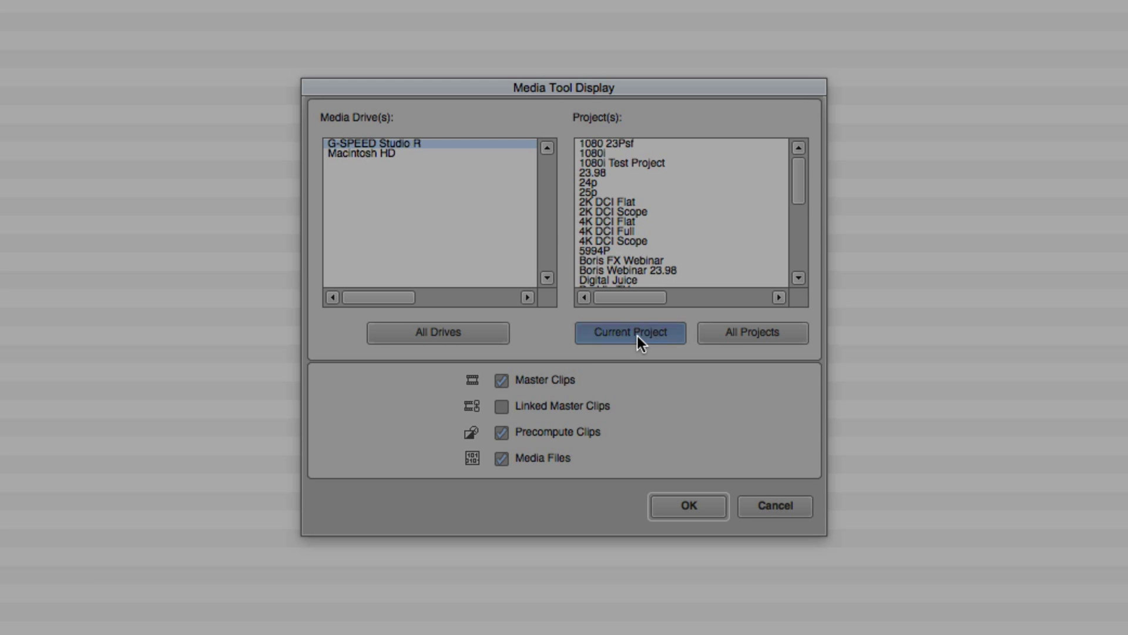
left_click(557, 404)
left_click(689, 507)
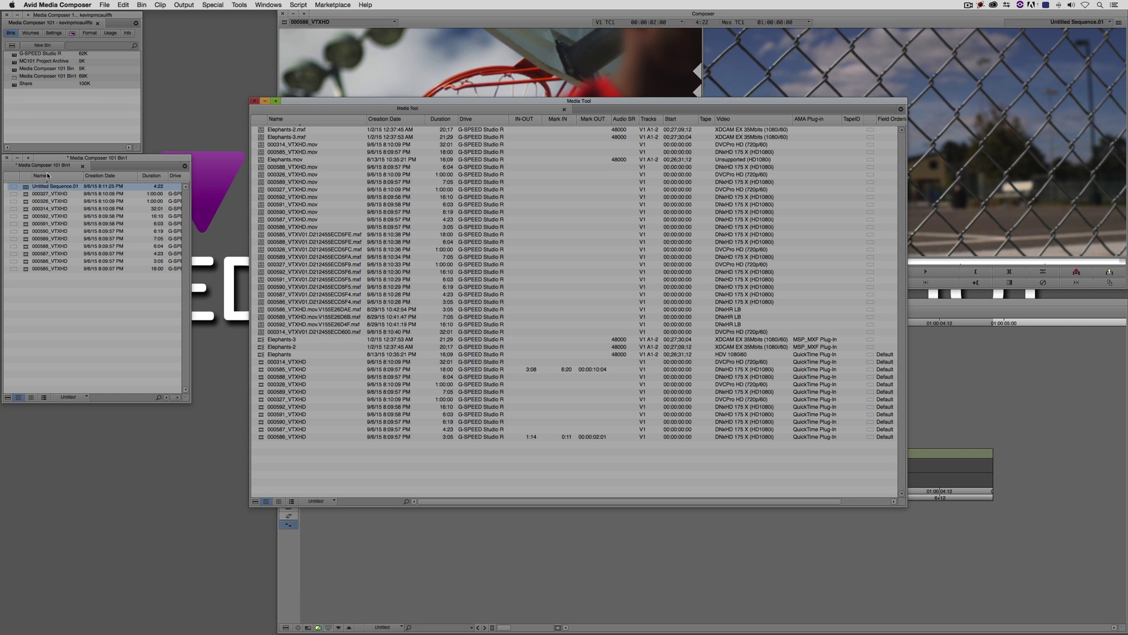
Step: Rename Untitled Sequence.01 to 'Master Sequence for Archive' and select it in the bin
left_click(47, 185)
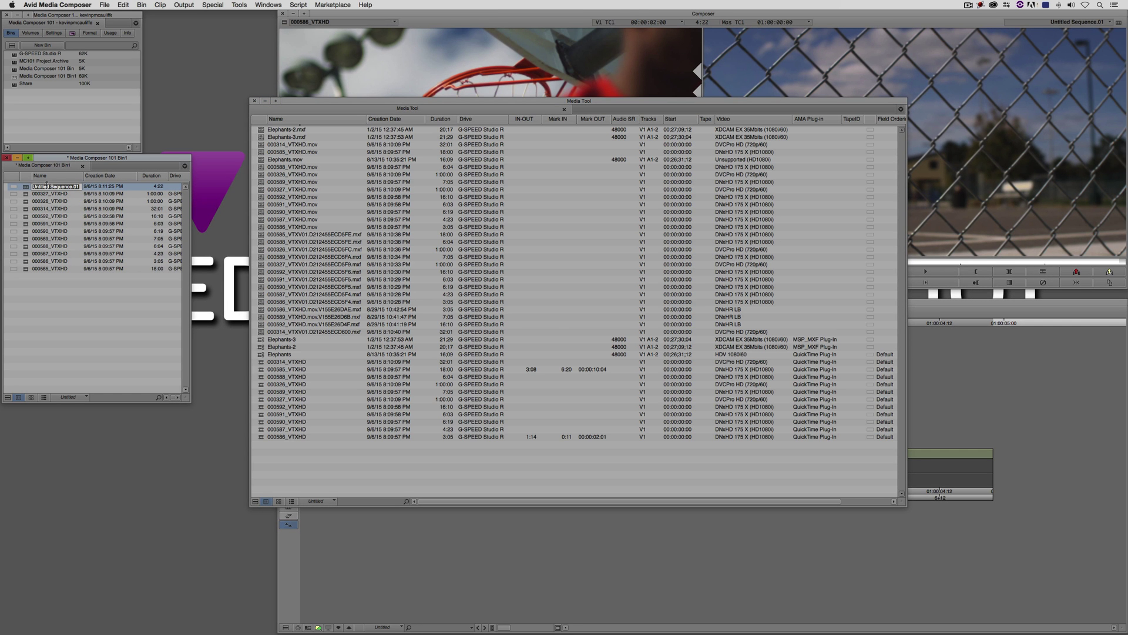
type("Ma")
type("ster Sequence")
type(" for Archive")
key("Return")
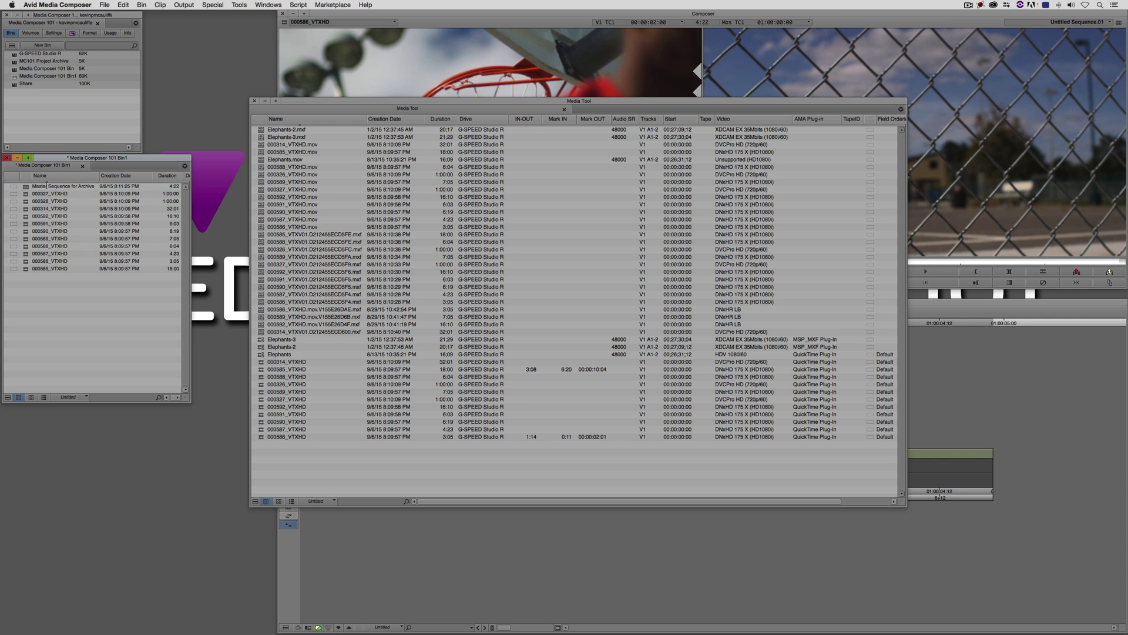
left_click(30, 187)
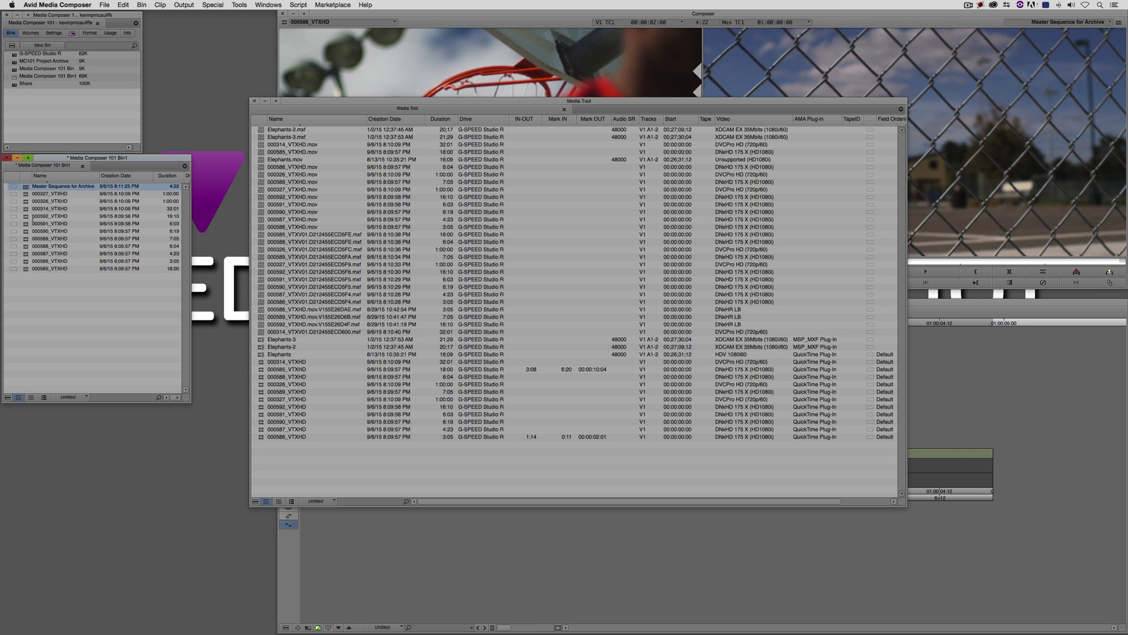
Step: Select the sequence's media relatives, then reverse the selection to the unused media files
left_click(141, 5)
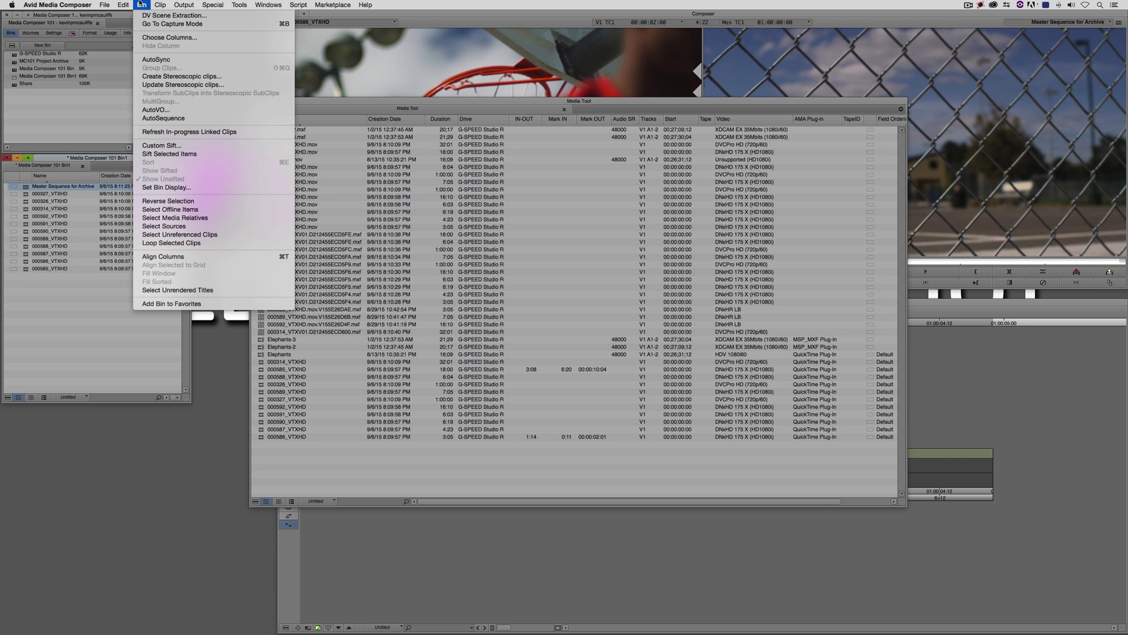
left_click(168, 209)
left_click_drag(321, 101, 356, 98)
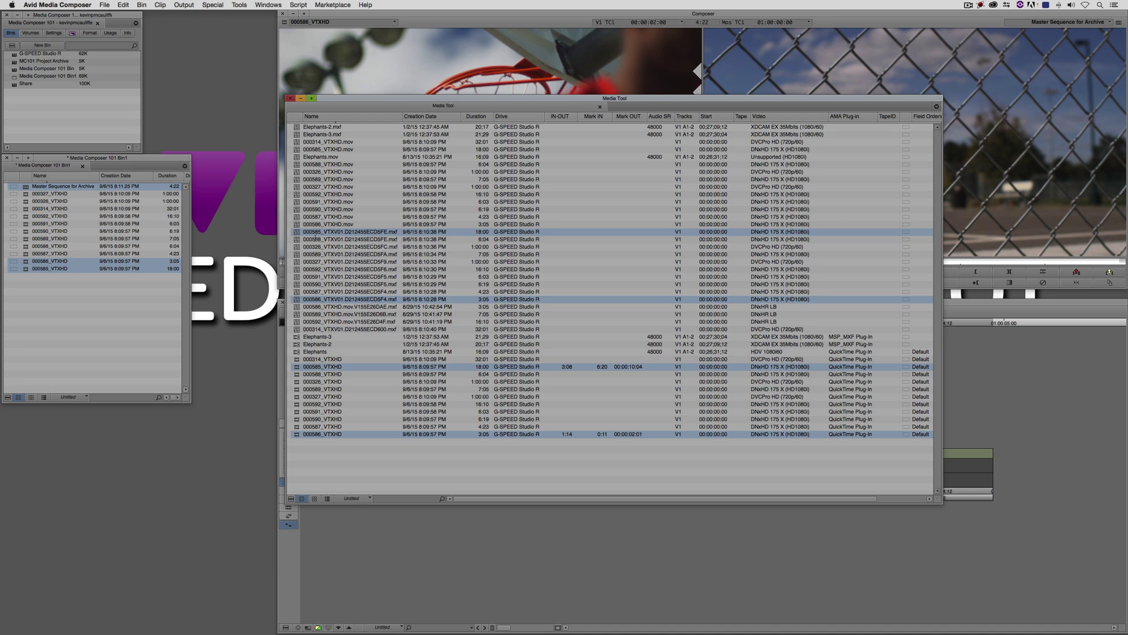
left_click(144, 5)
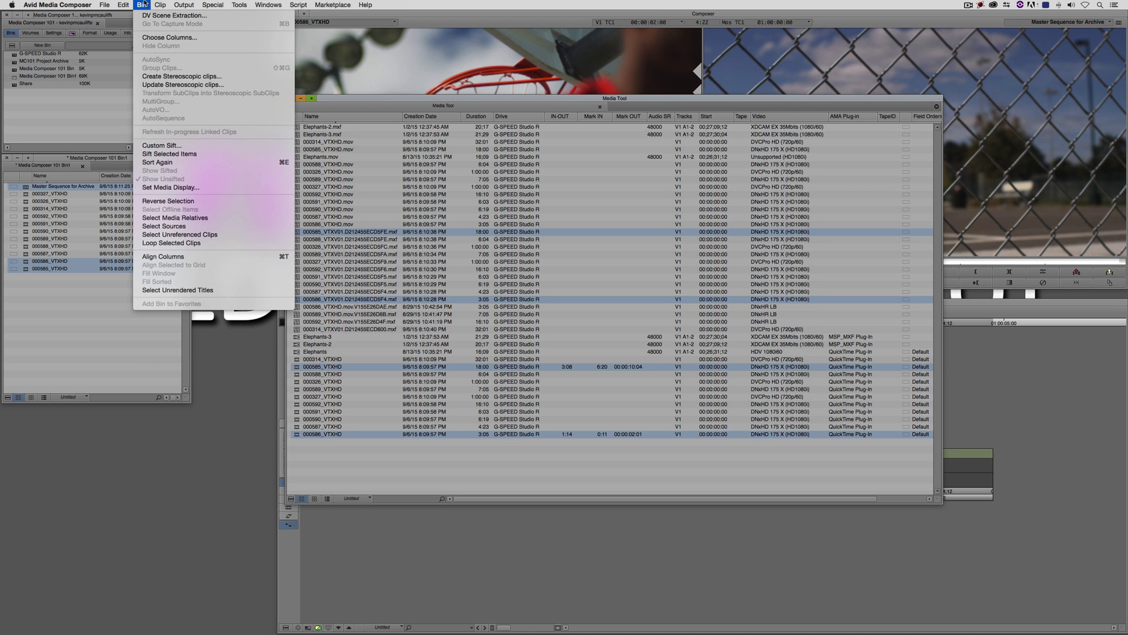
left_click(179, 201)
left_click_drag(359, 103, 311, 115)
Step: Permanently delete the unused media, keeping 000585 and 000586, and close Media Tool
key("Delete")
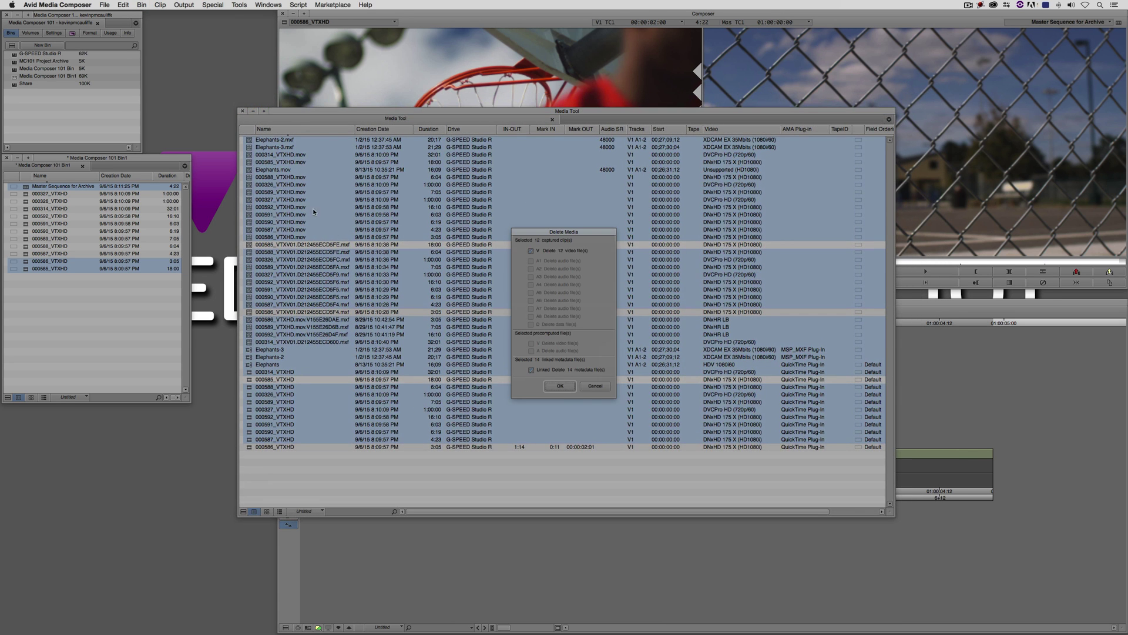
left_click(560, 387)
left_click(539, 327)
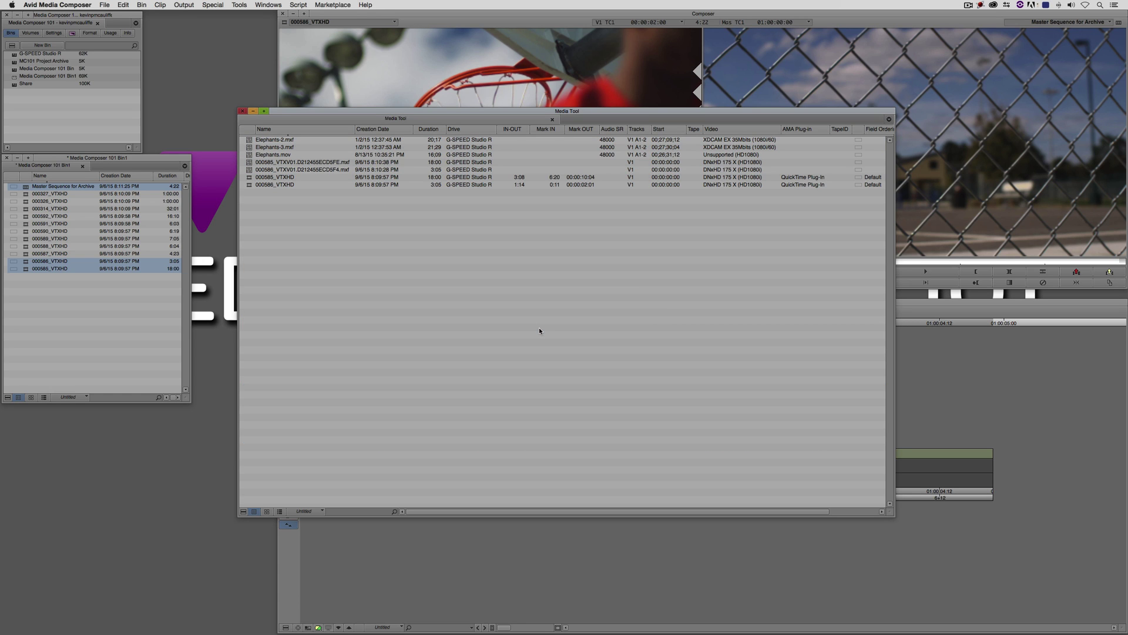
left_click(242, 110)
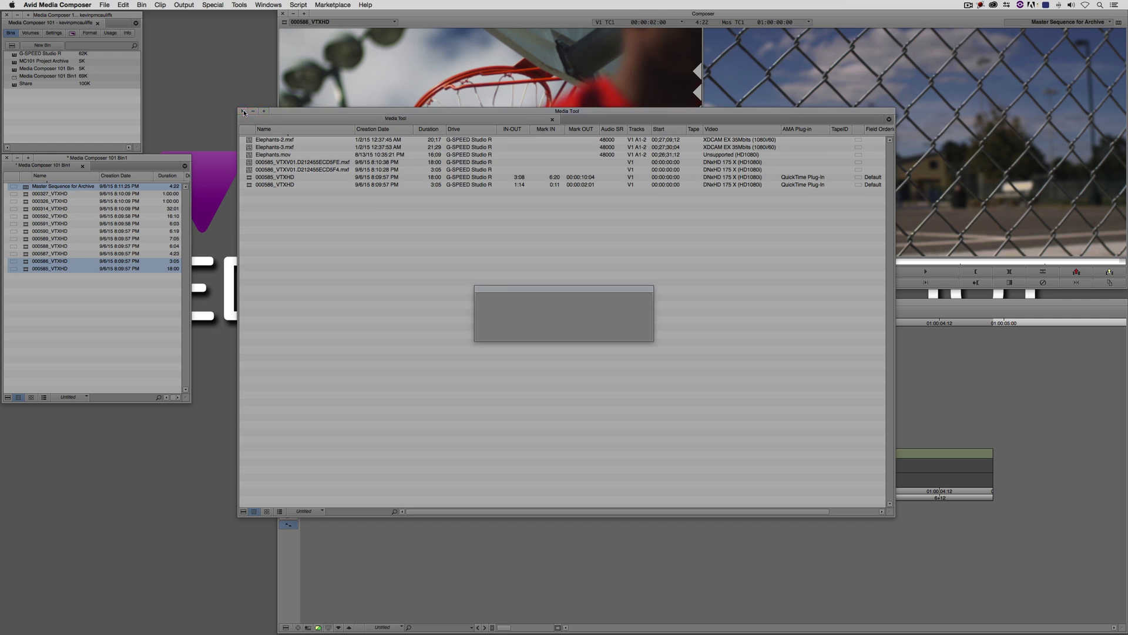
Step: Jump to the dunk shot at 01:00:03:19, disable A1/A2, and show the bin's Drive column
left_click(28, 187)
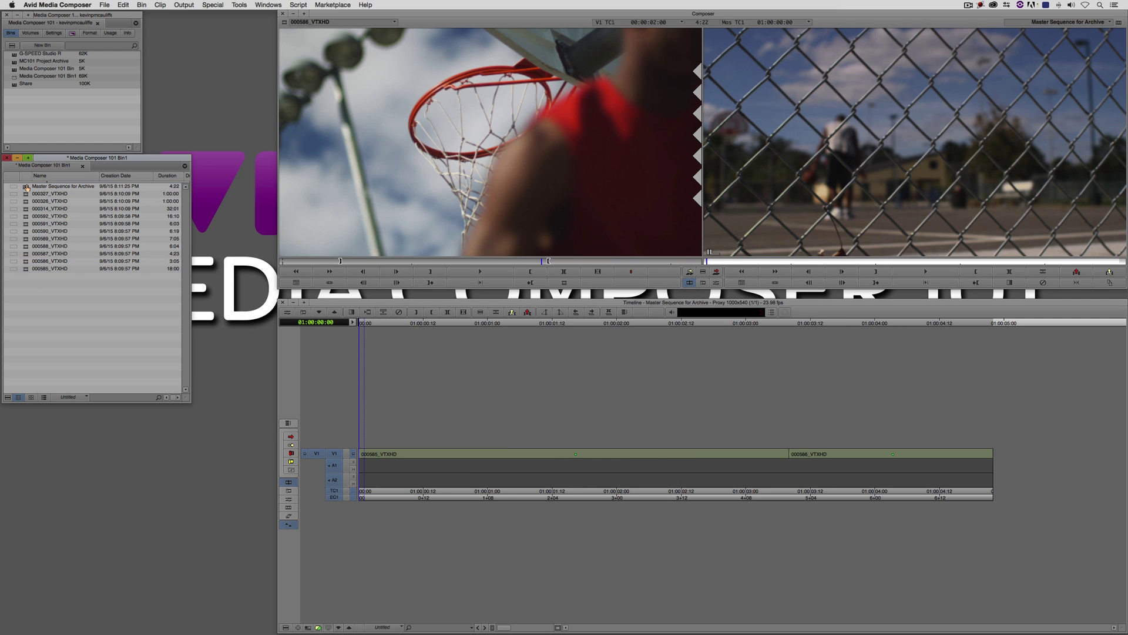
left_click(592, 222)
left_click(852, 461)
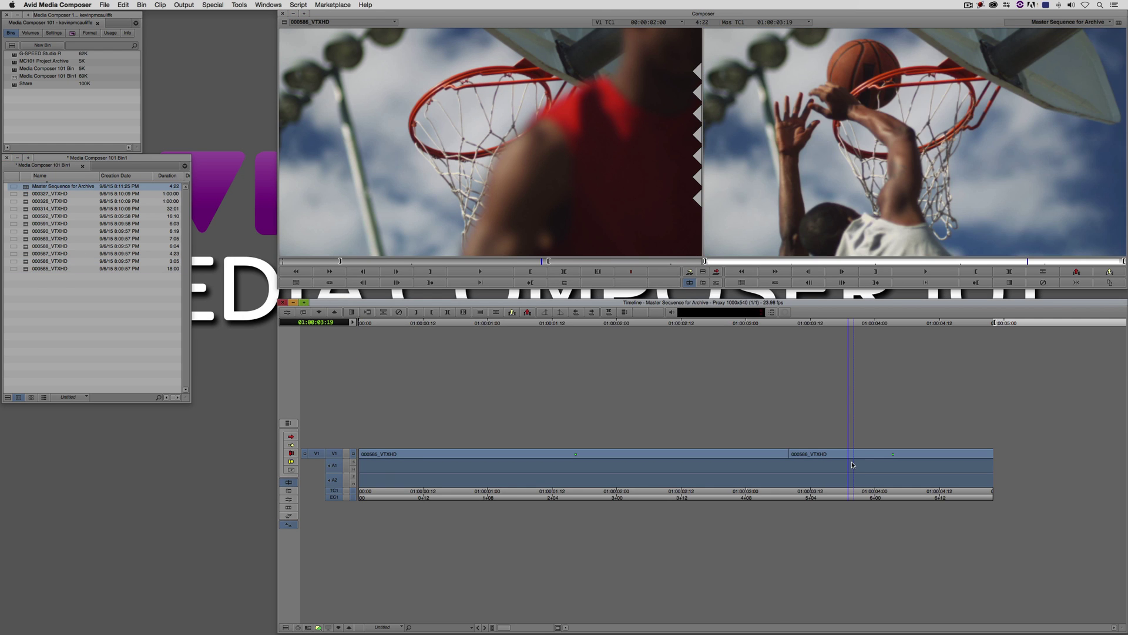
left_click(338, 482)
left_click(337, 470)
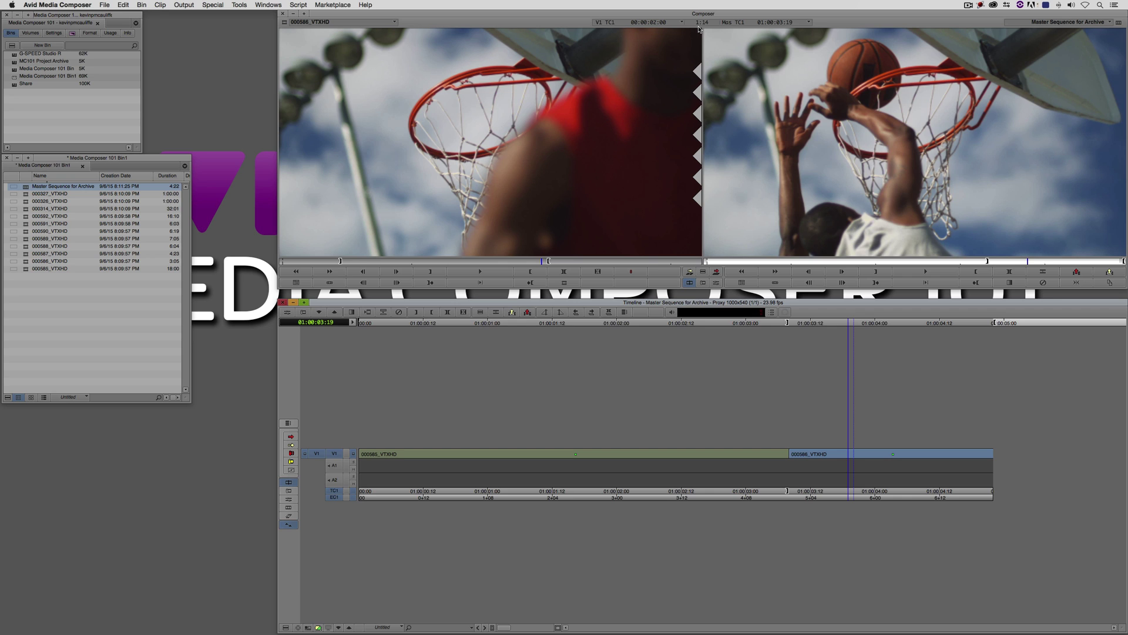
left_click(32, 261)
left_click_drag(187, 399, 245, 387)
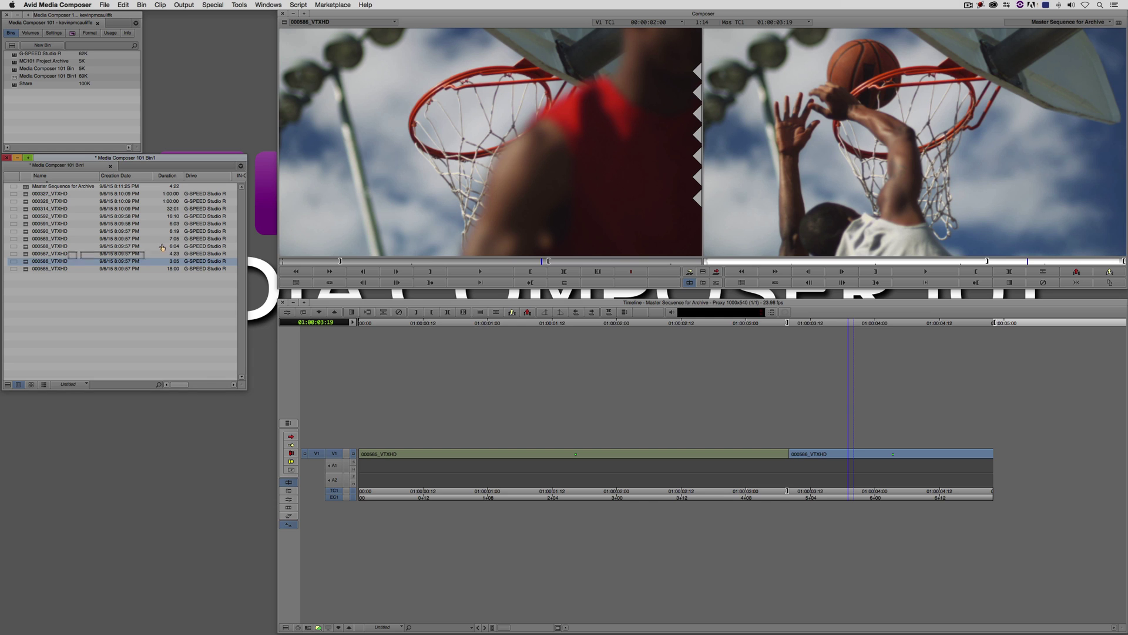
Step: Load 000585_VTXHD from the sequence into the Source monitor and play it
left_click(455, 206)
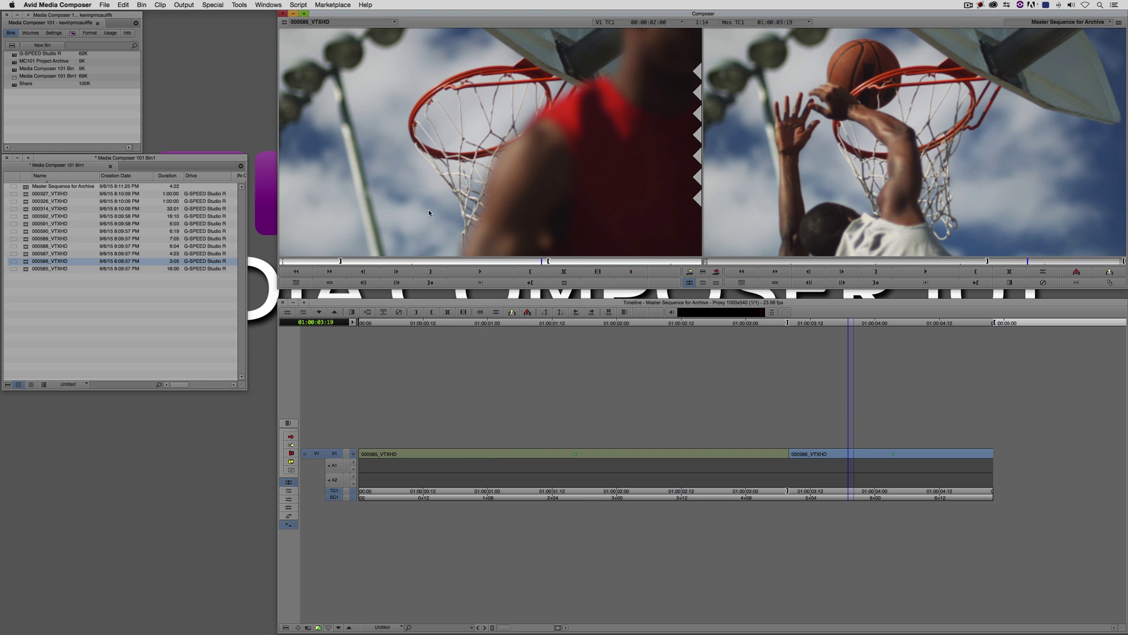
left_click(499, 458)
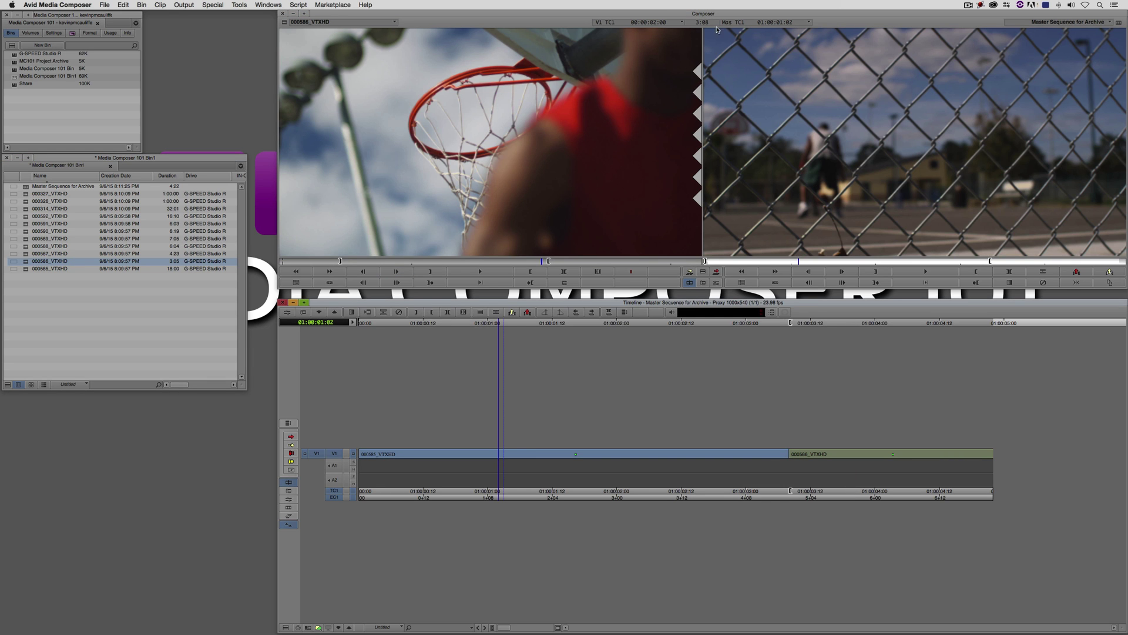
double_click(40, 268)
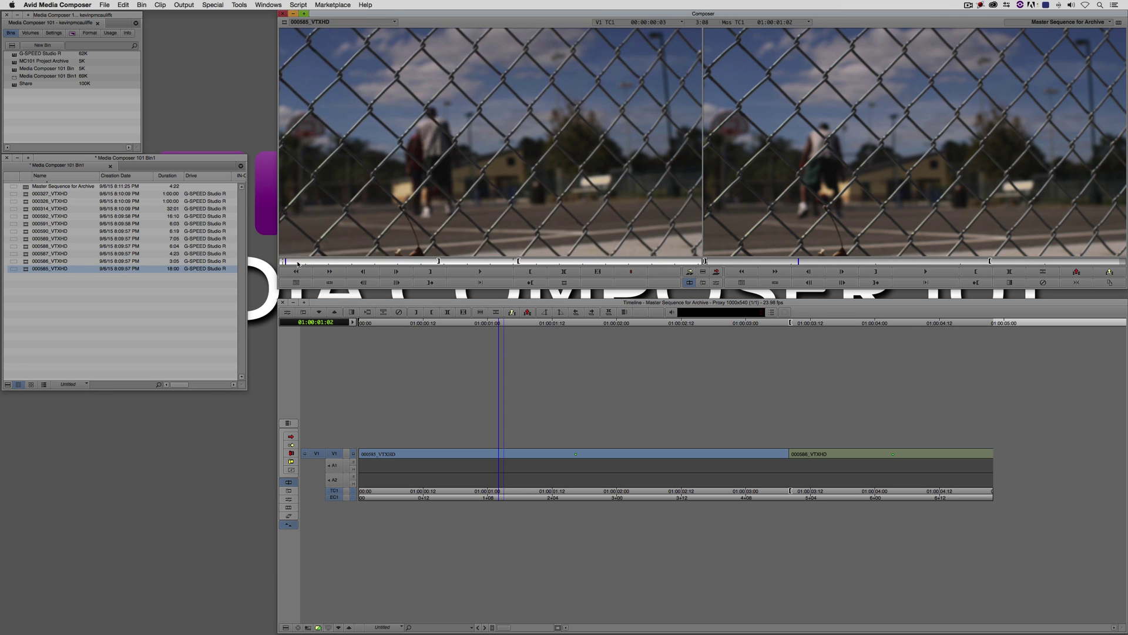
key("l")
key("l")
key("l")
key("l")
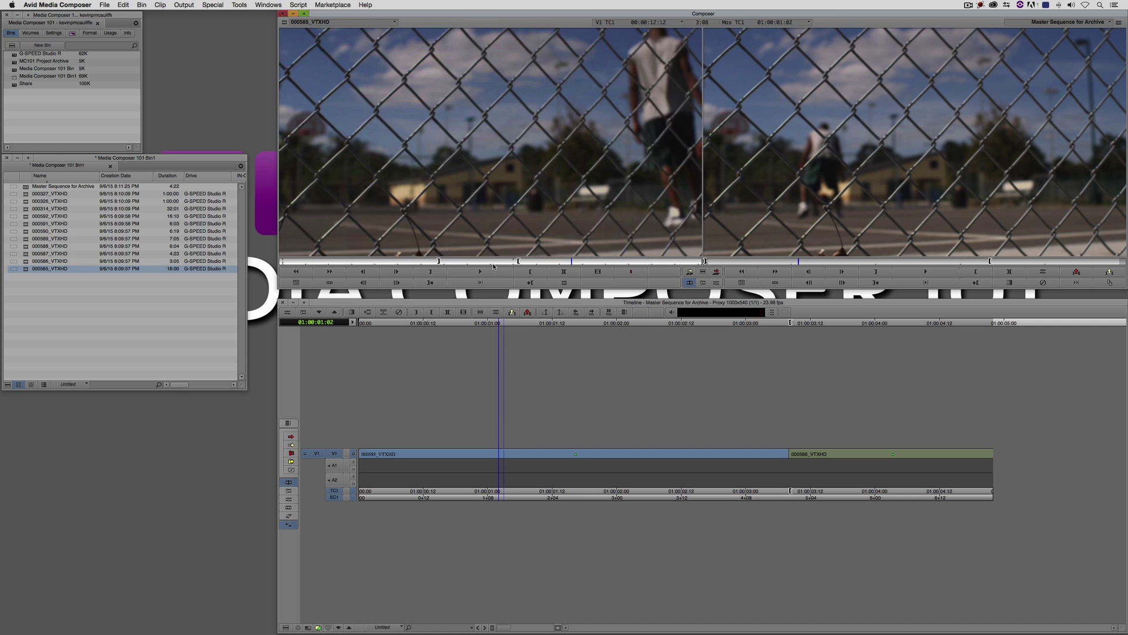
key("k+l")
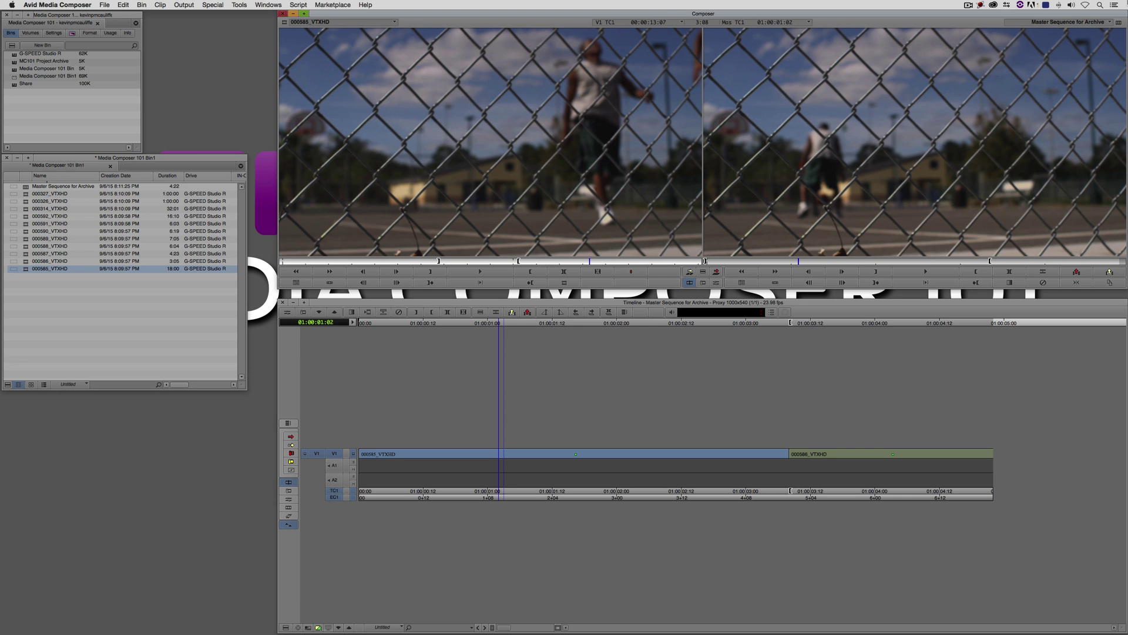
Step: Scrub through Master Sequence for Archive and select it in the bin
left_click(647, 473)
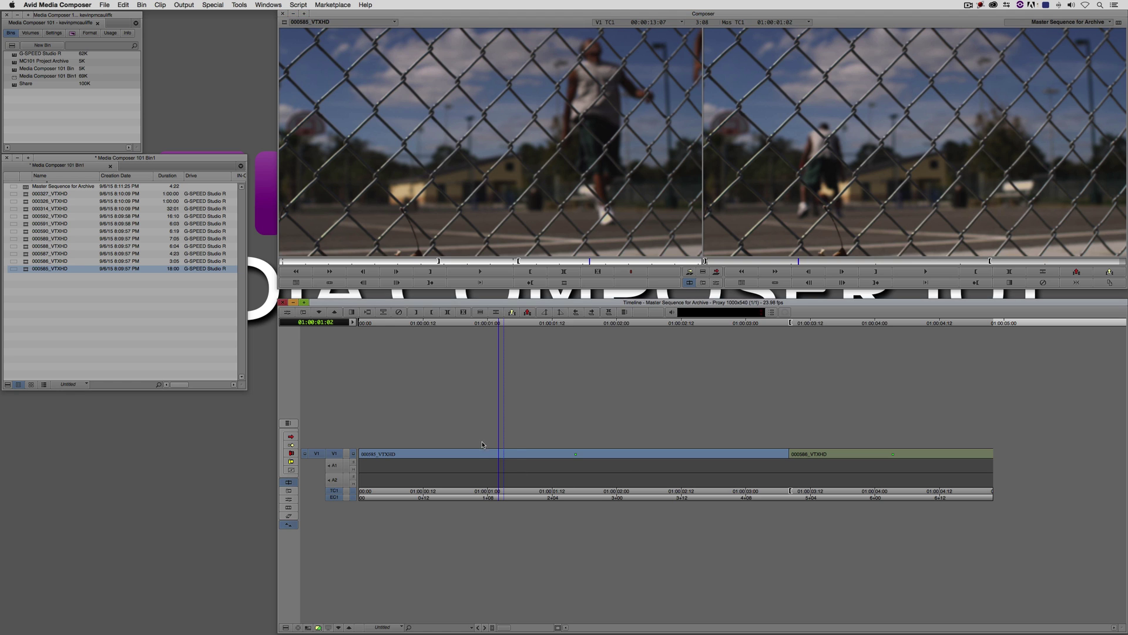
left_click_drag(498, 446, 560, 456)
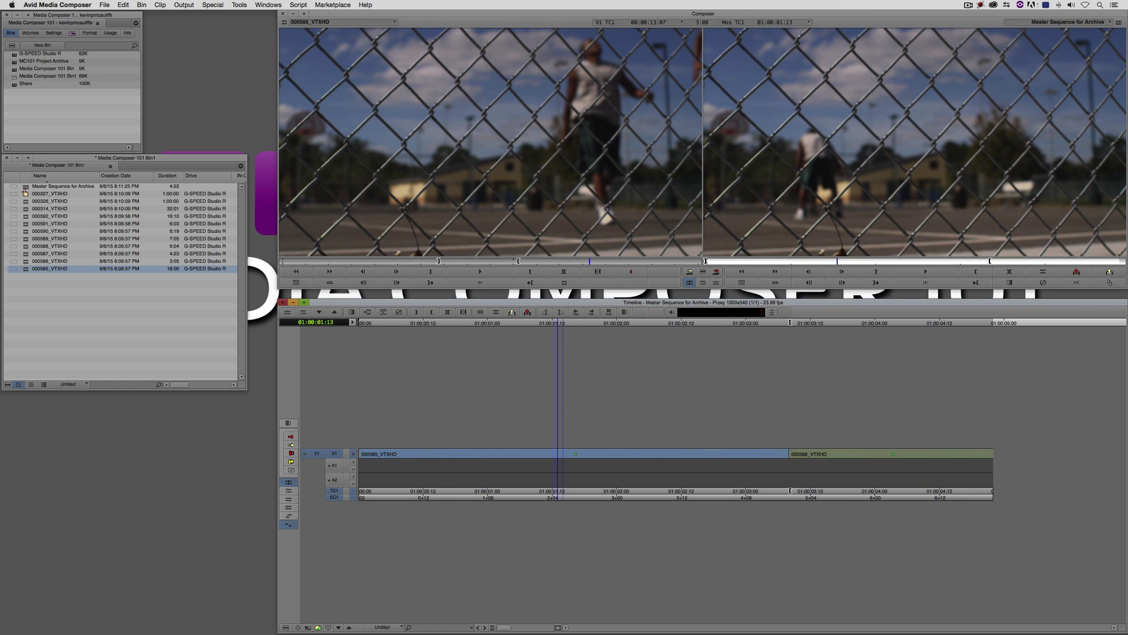
left_click(52, 186)
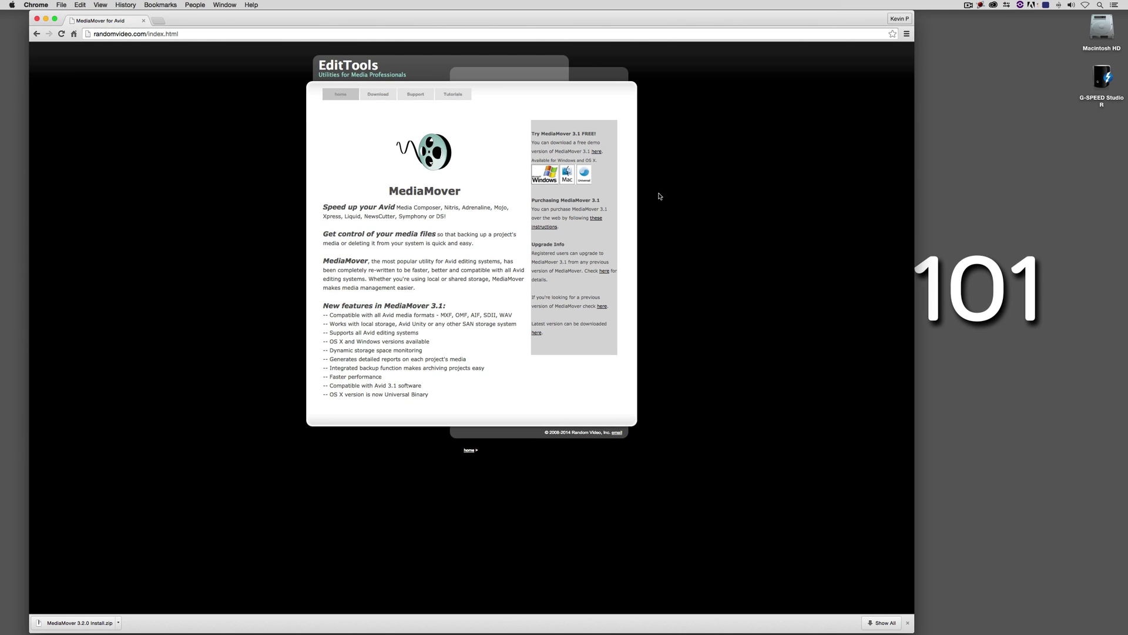
Step: Hide Chrome with Cmd+H to reveal the desktop
key("super+h")
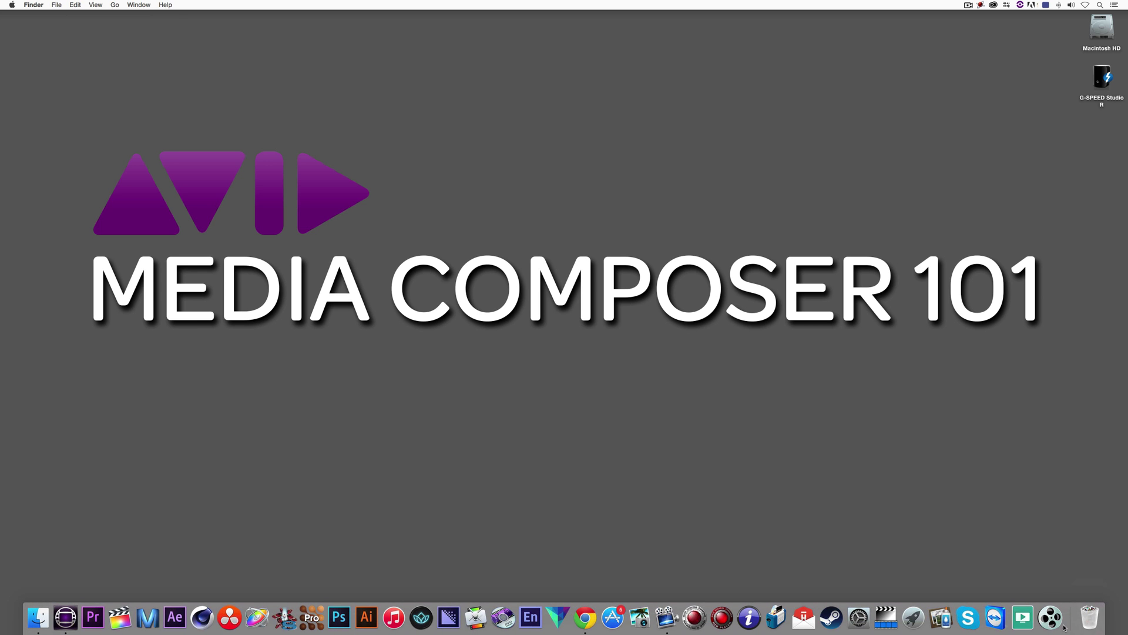
Step: Launch MediaMover, choose the G-SPEED Studio R volume, and find its Avid media folders
left_click(1050, 618)
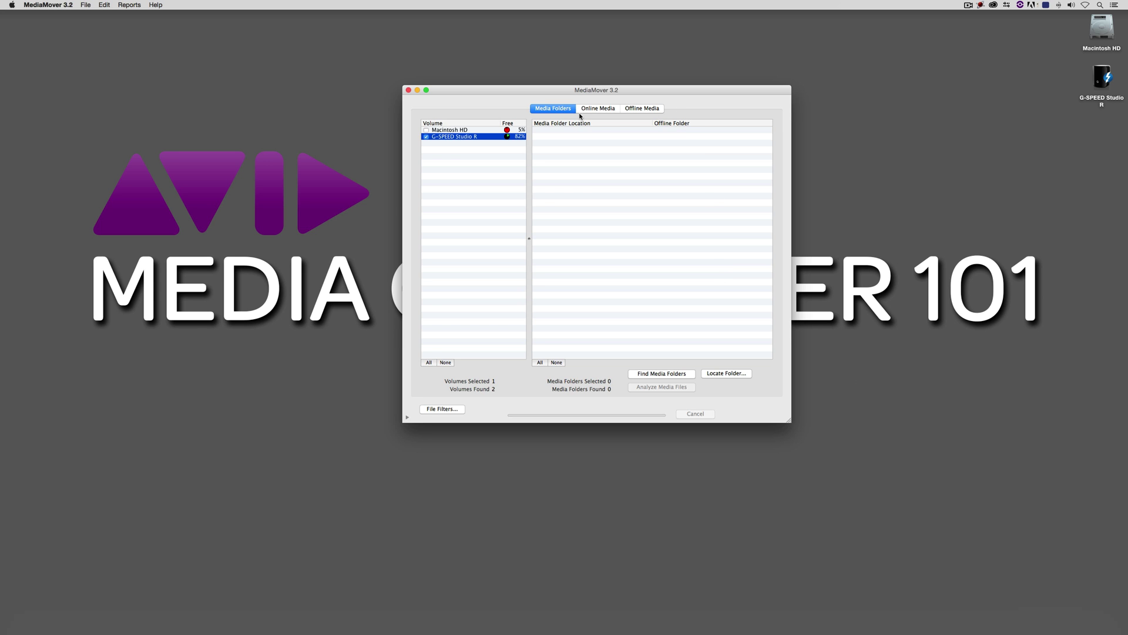
left_click_drag(569, 92, 520, 75)
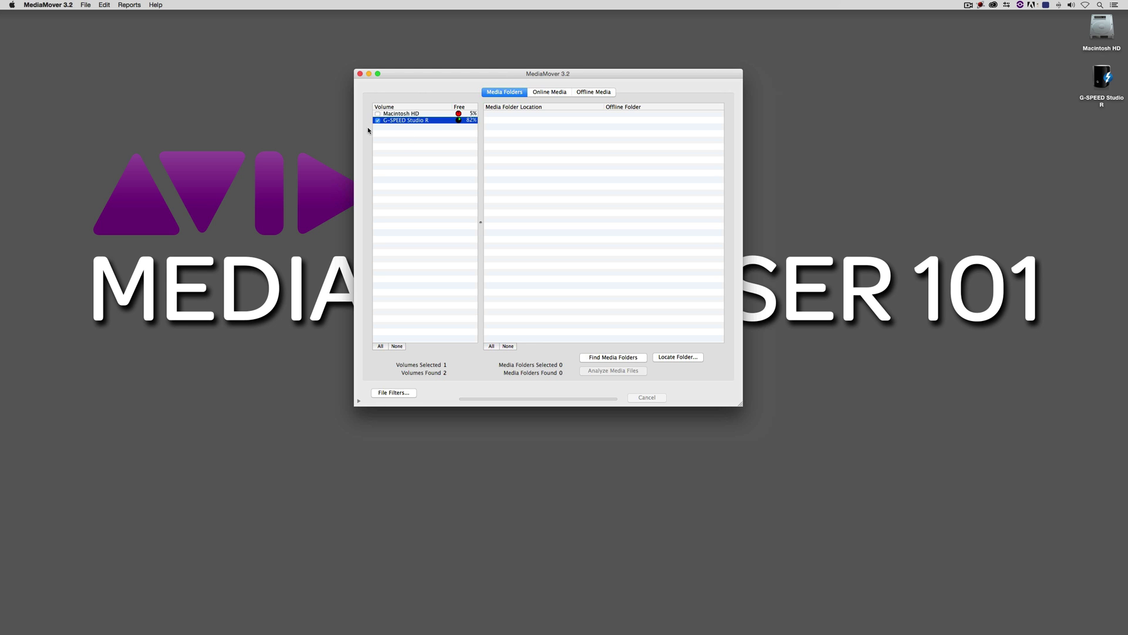
left_click(408, 113)
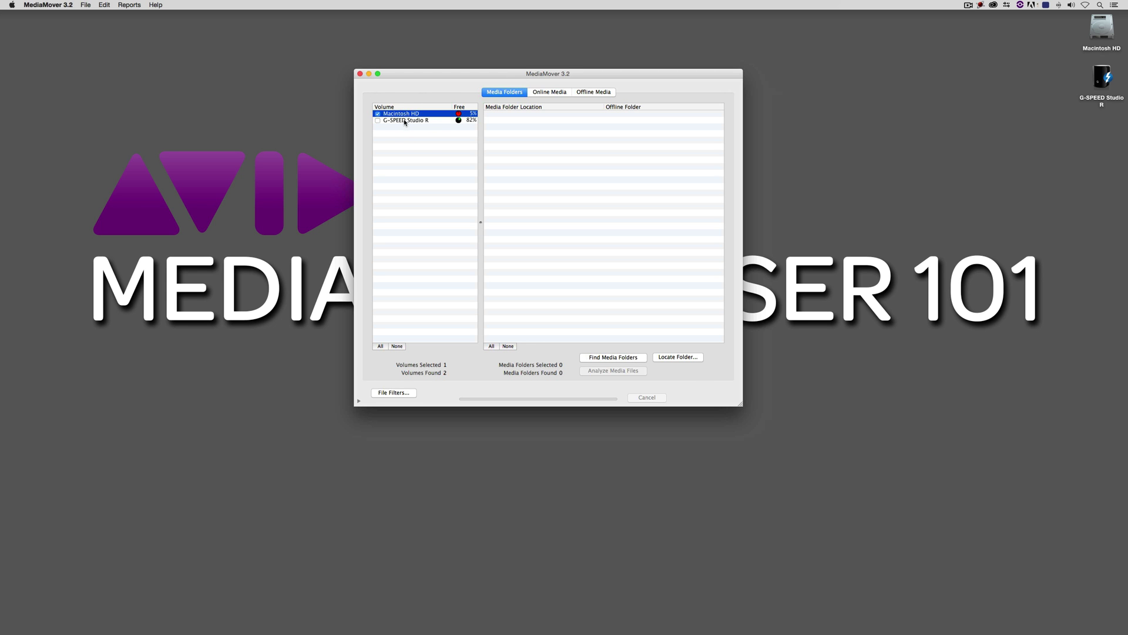
left_click(405, 121)
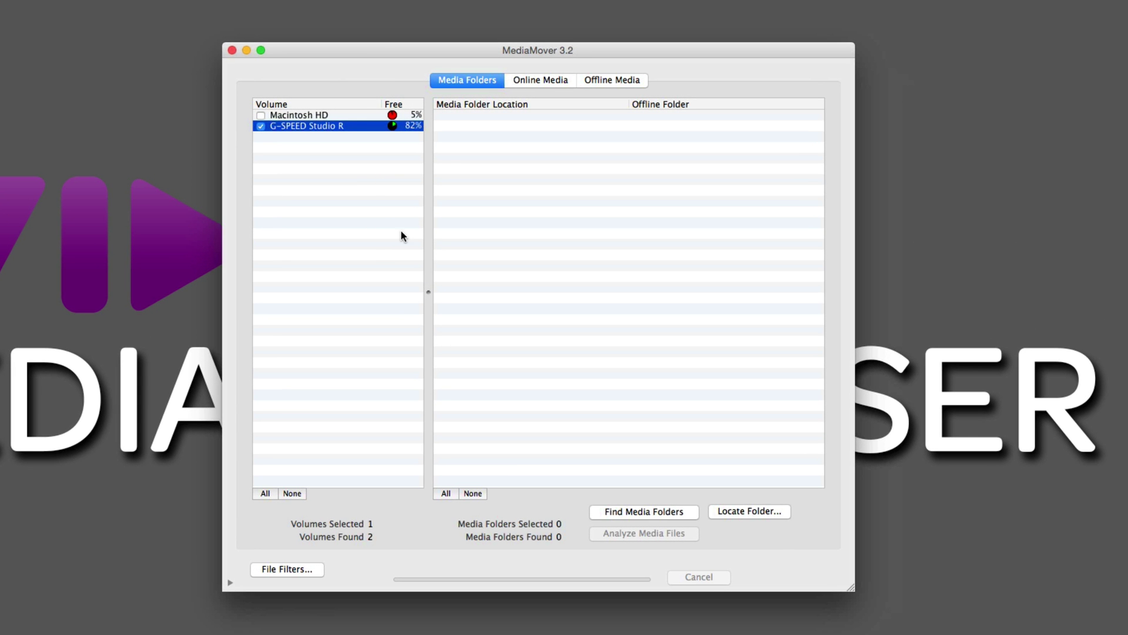
left_click(644, 513)
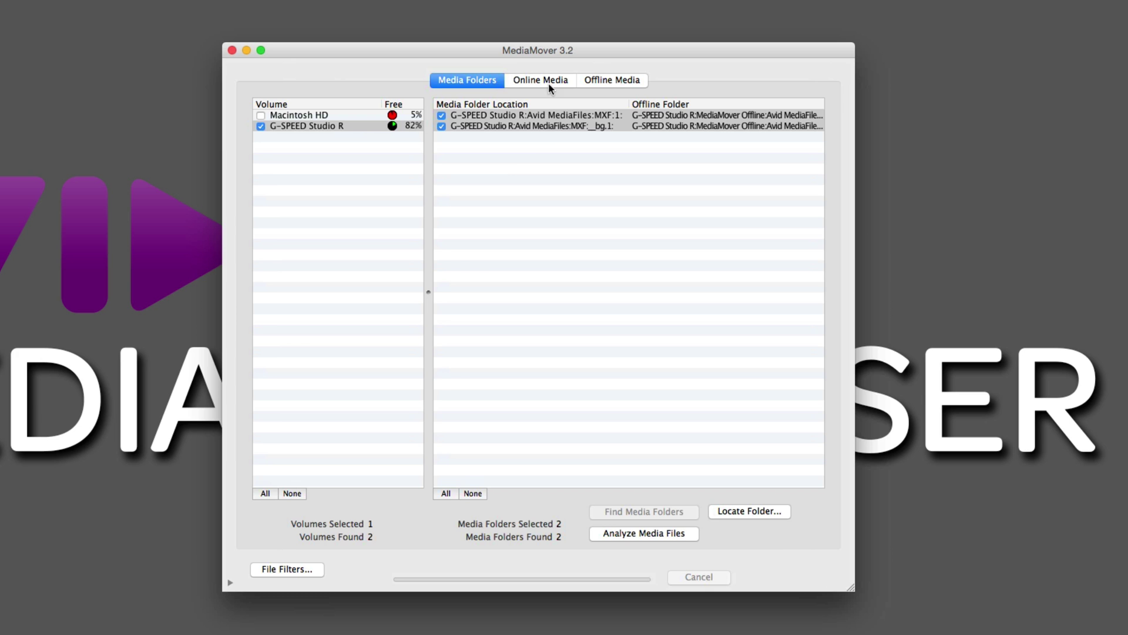
Step: Analyze the found media files and sort the online projects by size
left_click(661, 531)
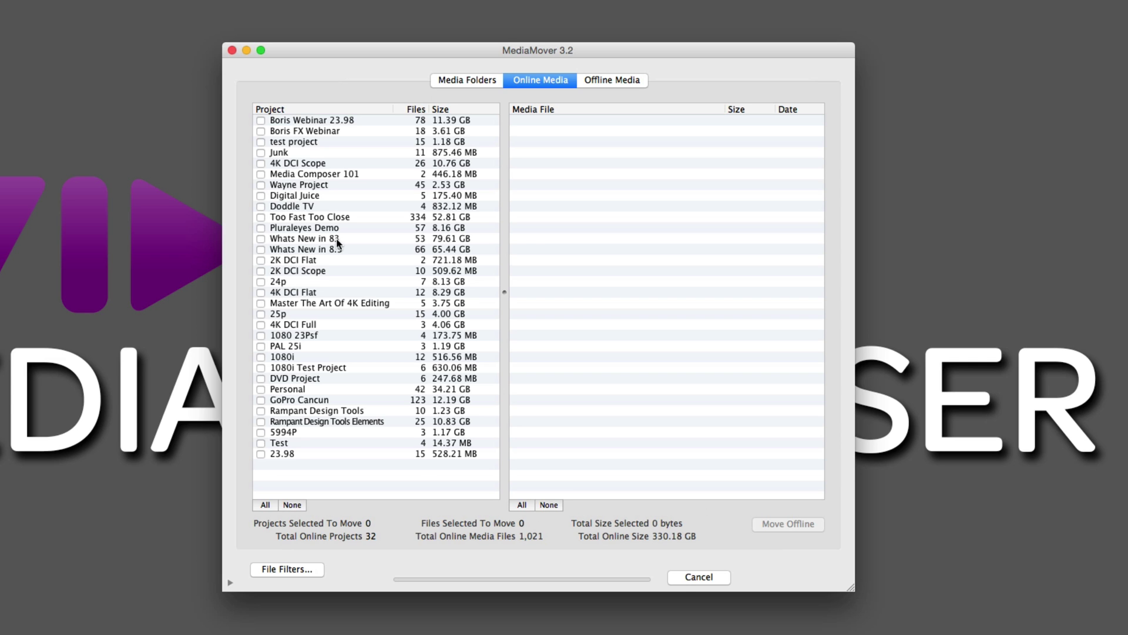
left_click(456, 110)
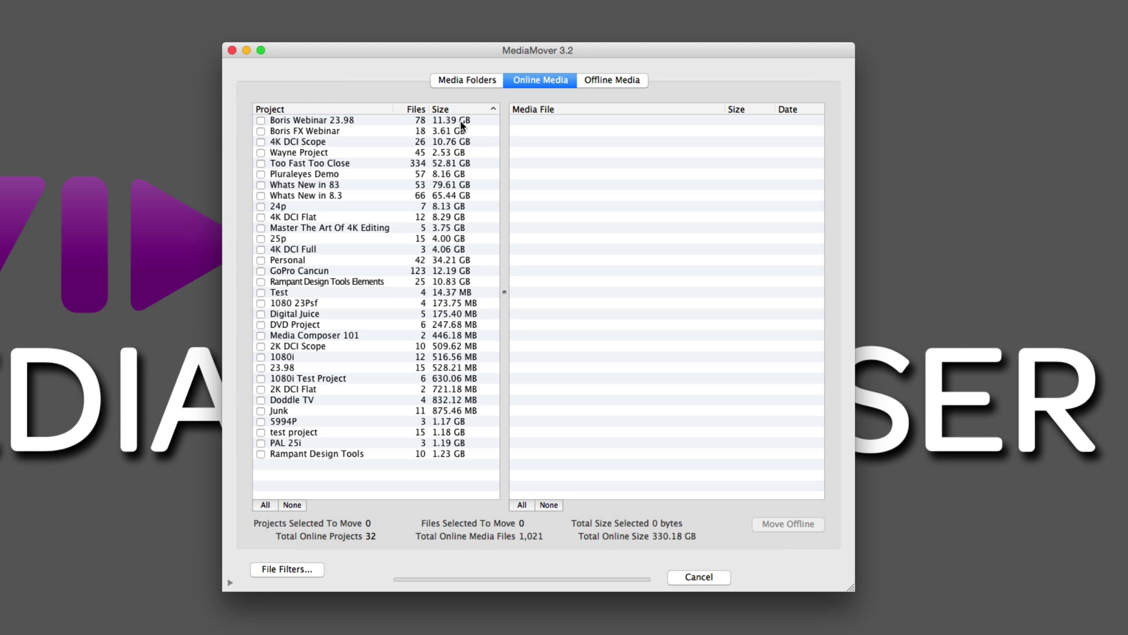
Step: Move Media Composer 101, then Whats New in 8.3, media offline; close MediaMover and switch to Avid
left_click(351, 335)
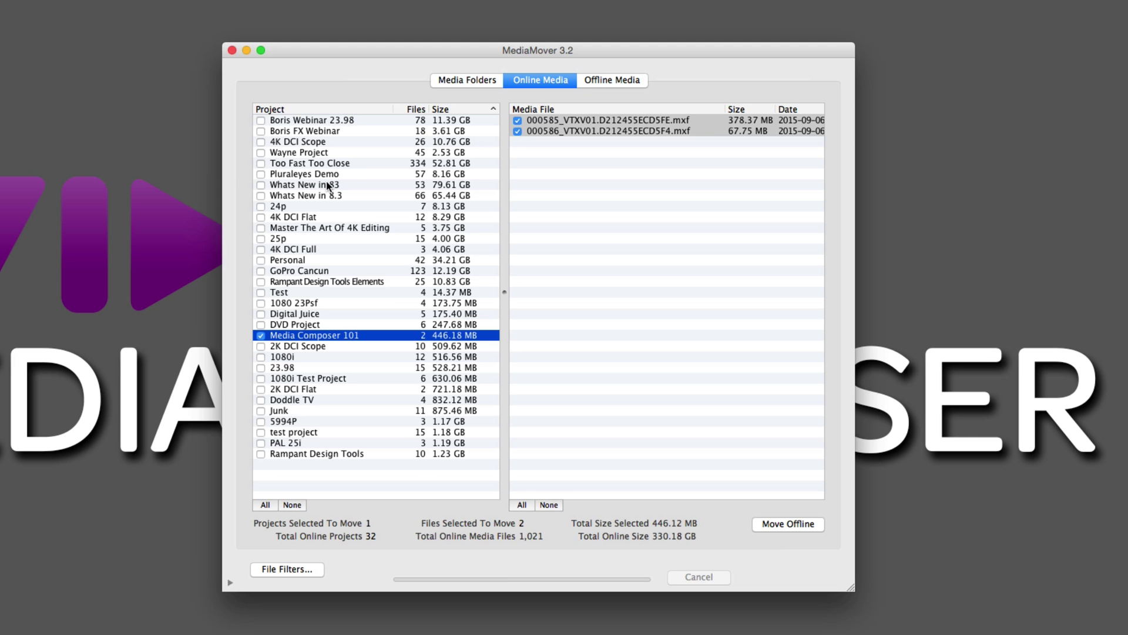
left_click(787, 526)
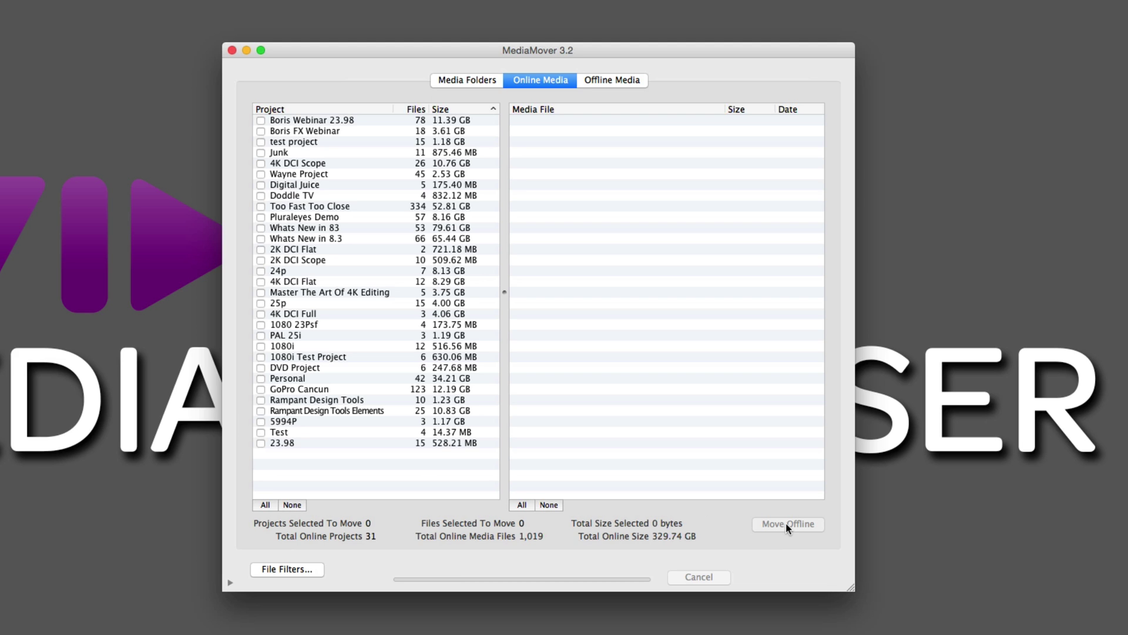
left_click(303, 238)
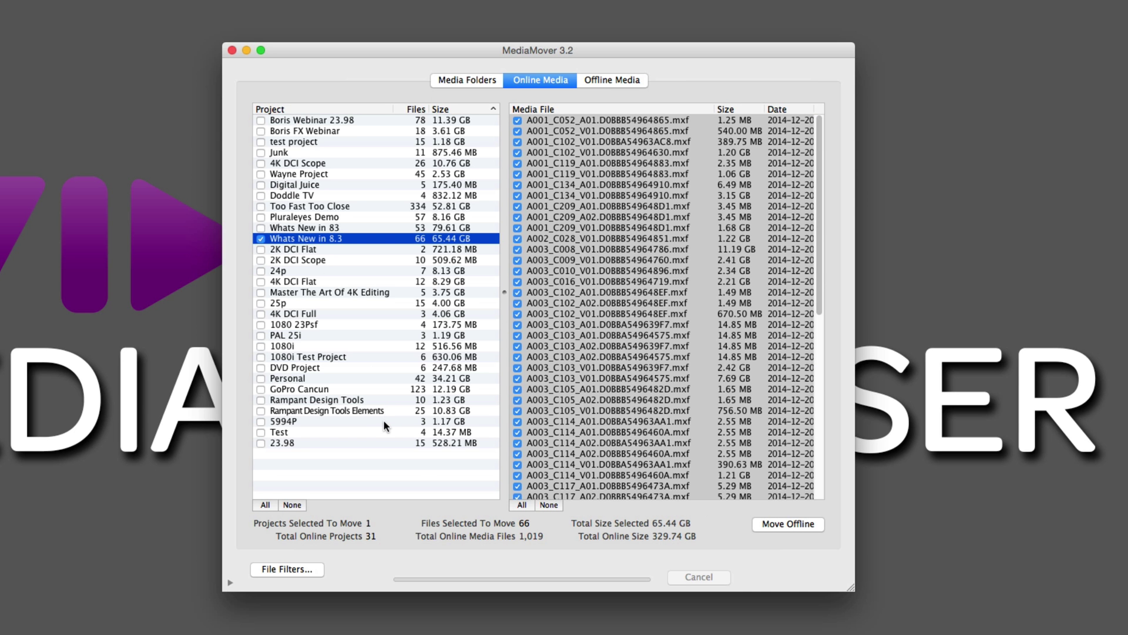
left_click_drag(823, 142, 869, 135)
left_click(799, 524)
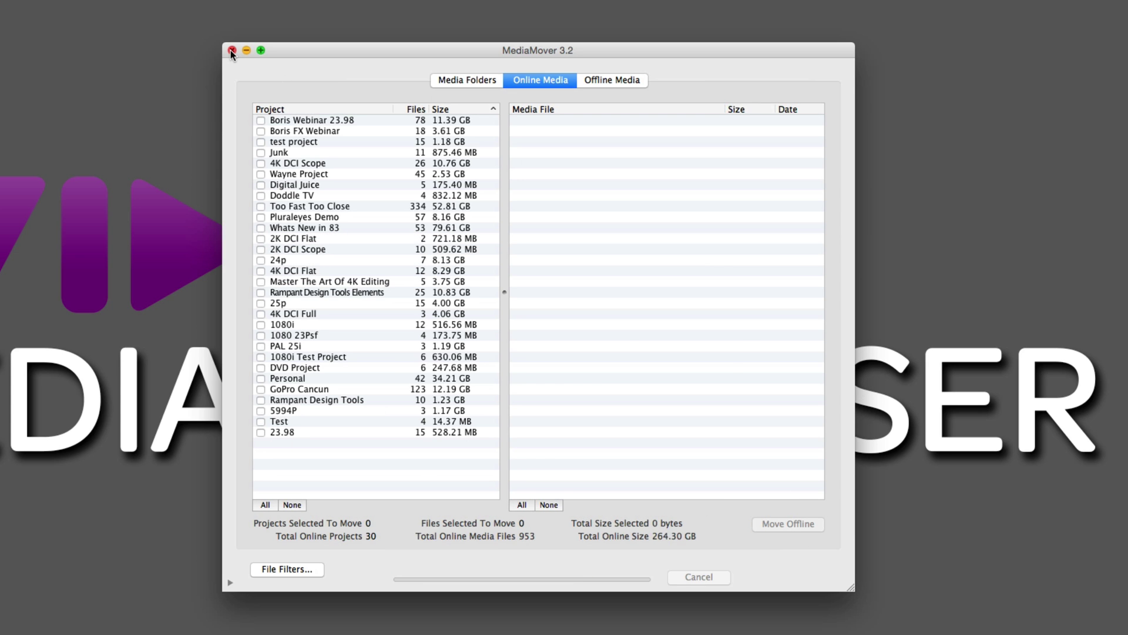
left_click(232, 51)
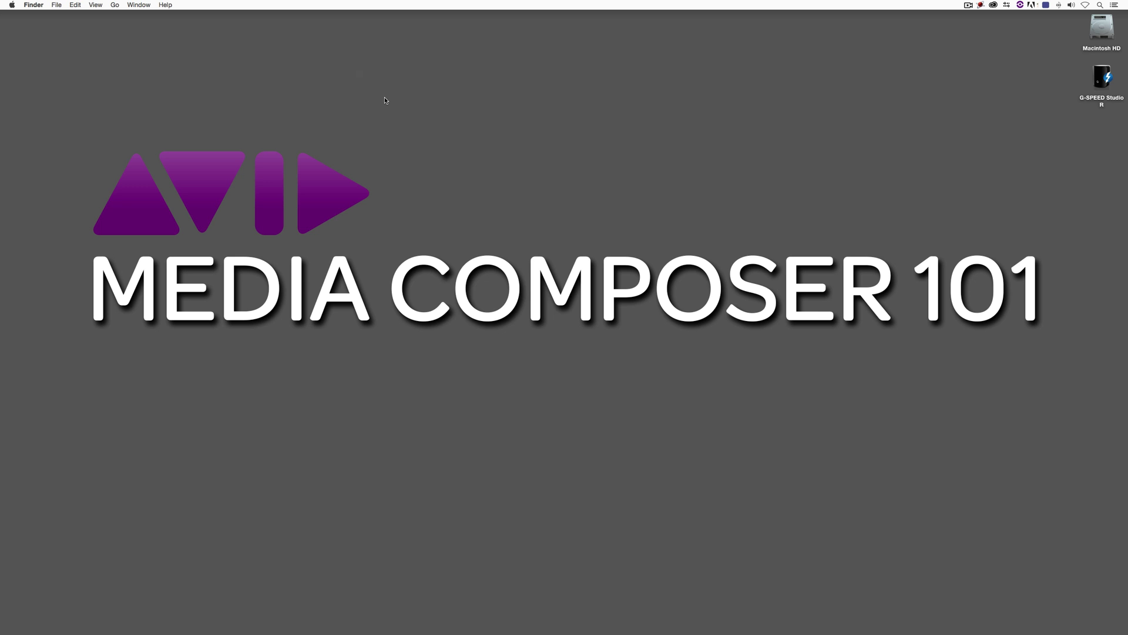
key("super+Tab")
key("super+Tab")
key("super+Tab")
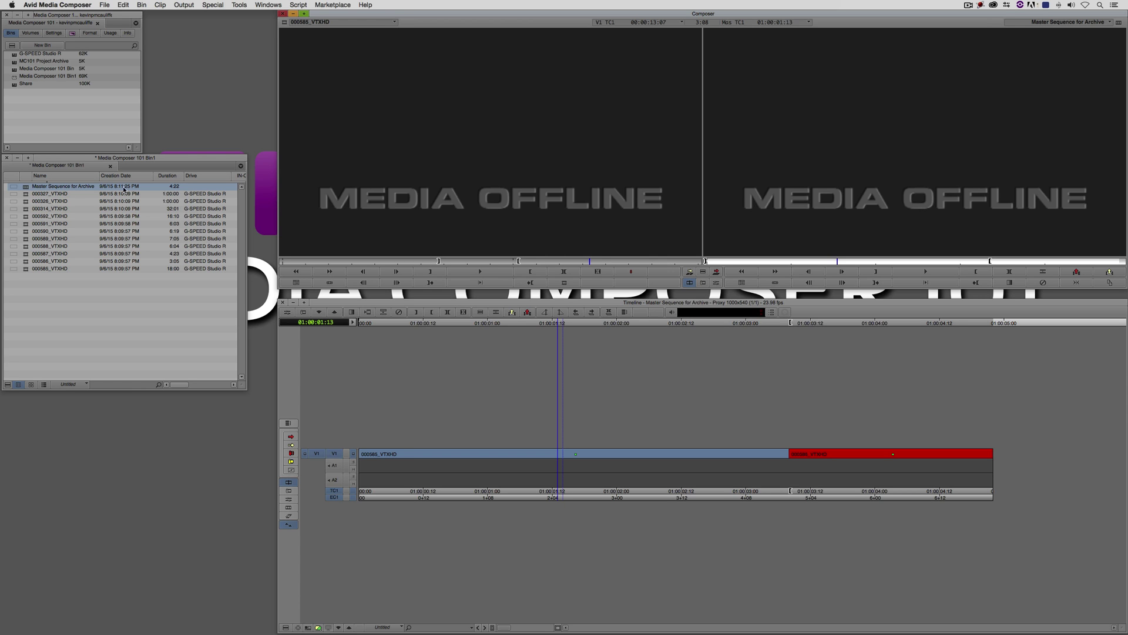
Step: Close the Media Composer 101 Bin1 window and rename that bin 'For Archive'
left_click(7, 157)
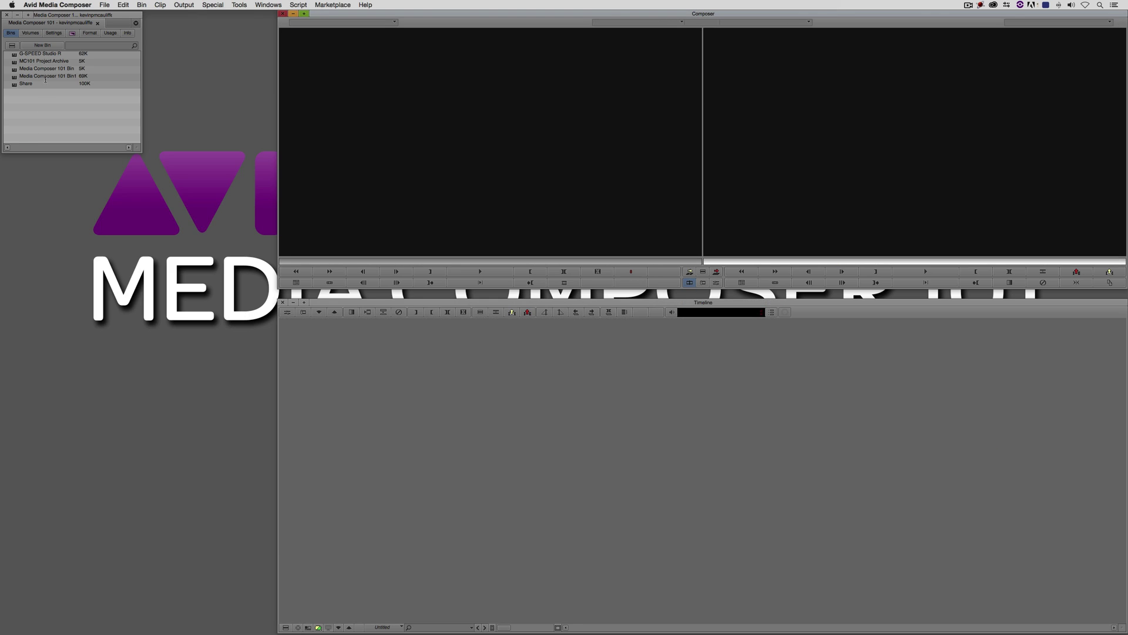
type("For")
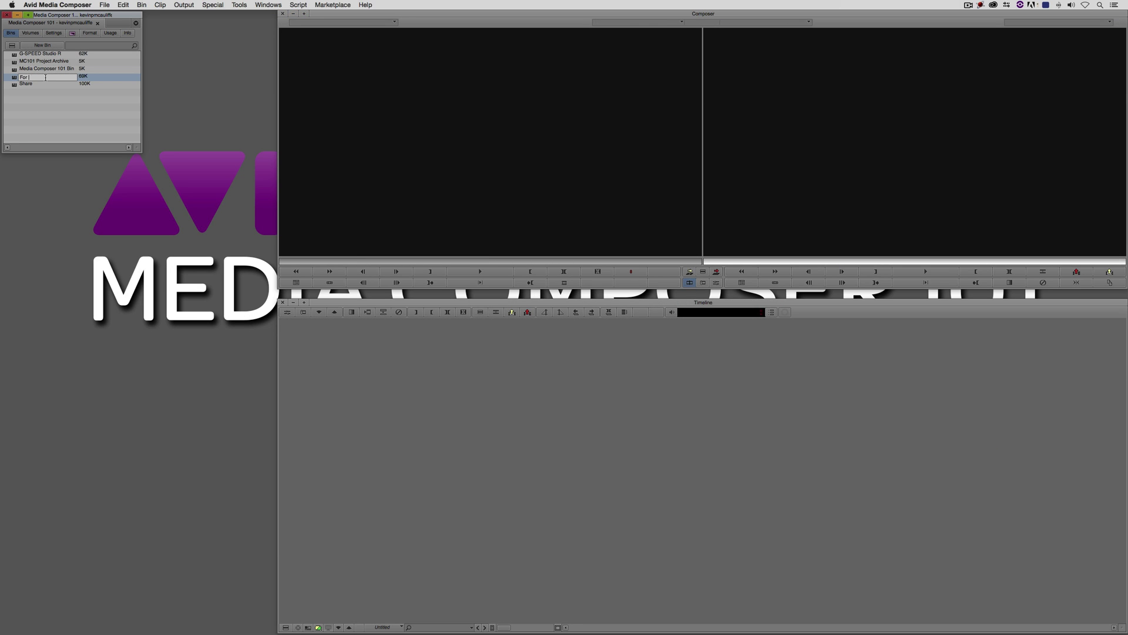
type(" Archive")
key("Return")
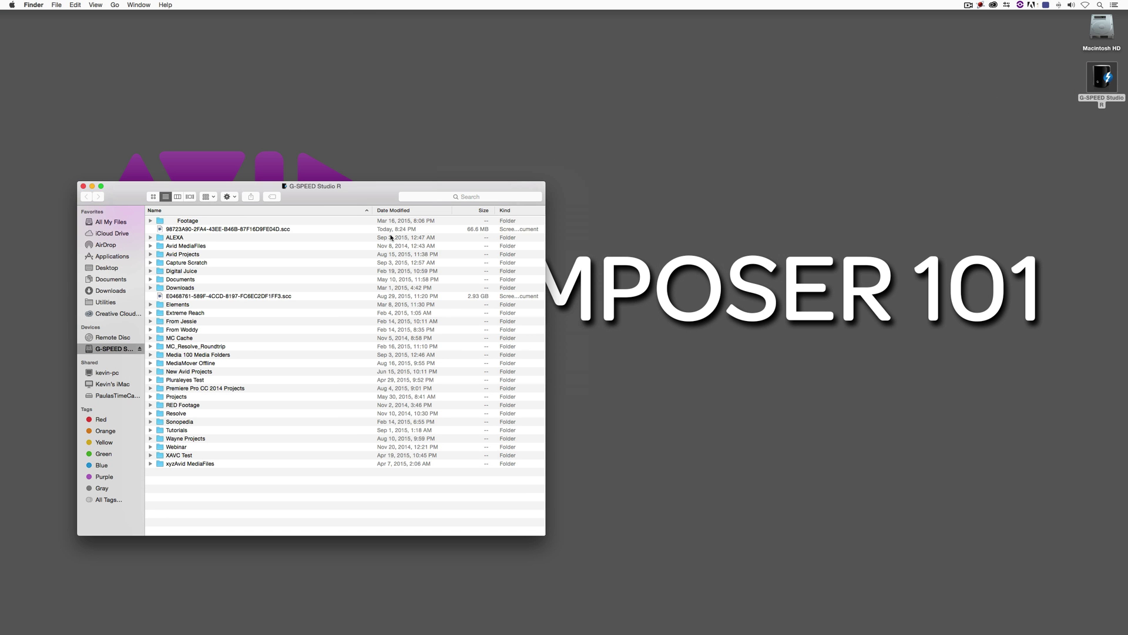
Step: Locate For Archive.avb in Avid Projects > Media Composer 101, then open the G-SPEED Studio R drive
double_click(198, 254)
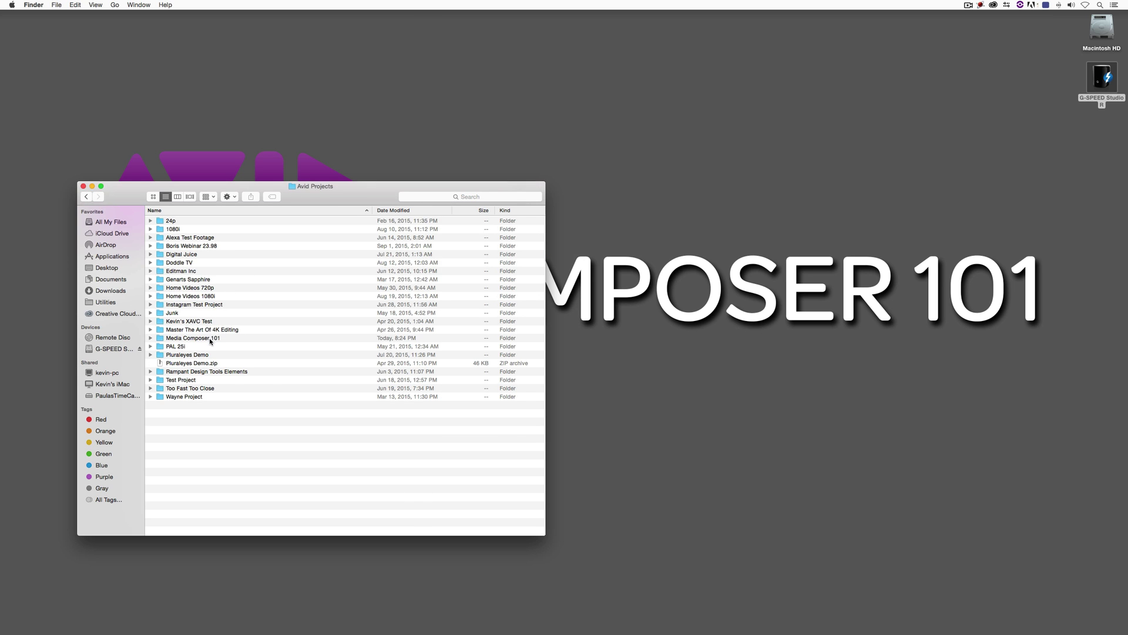
double_click(212, 338)
left_click(192, 221)
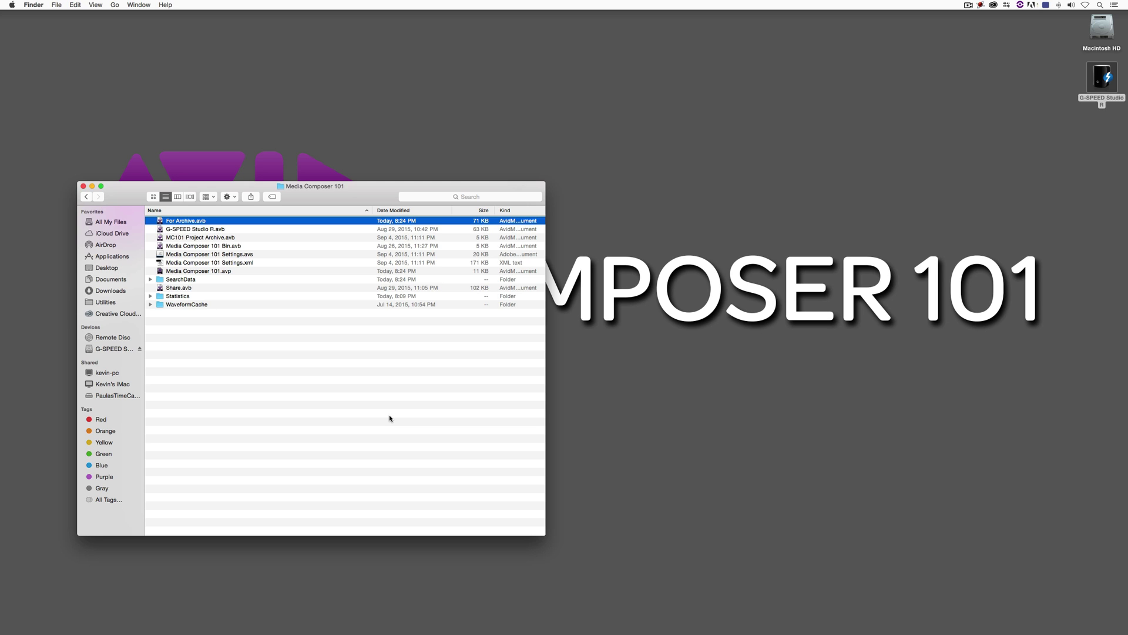
left_click(83, 186)
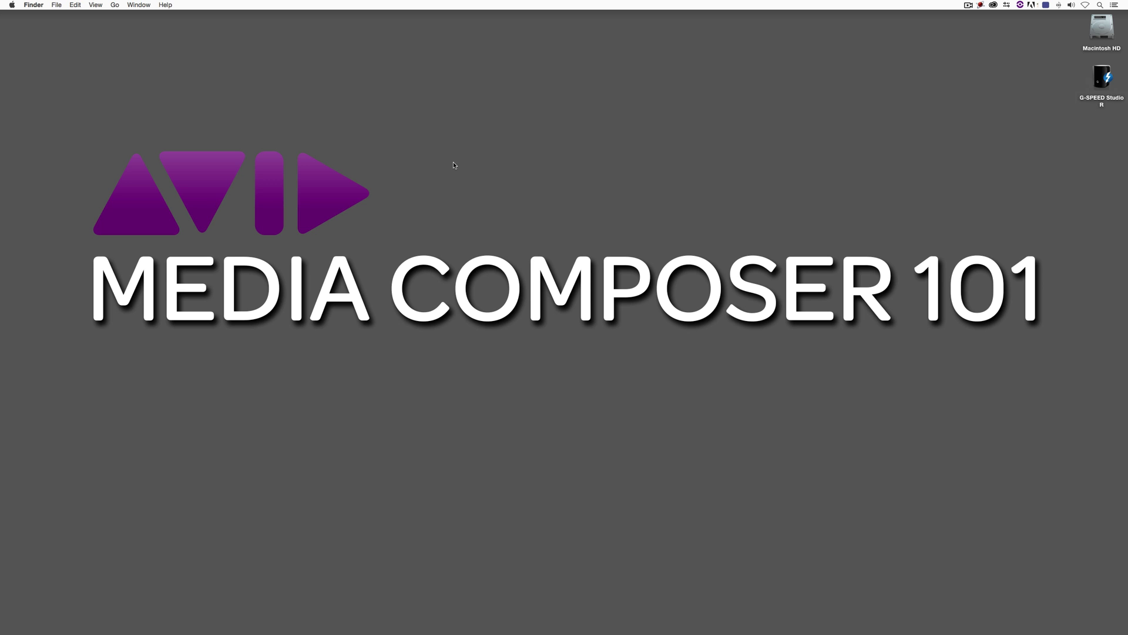
double_click(1094, 75)
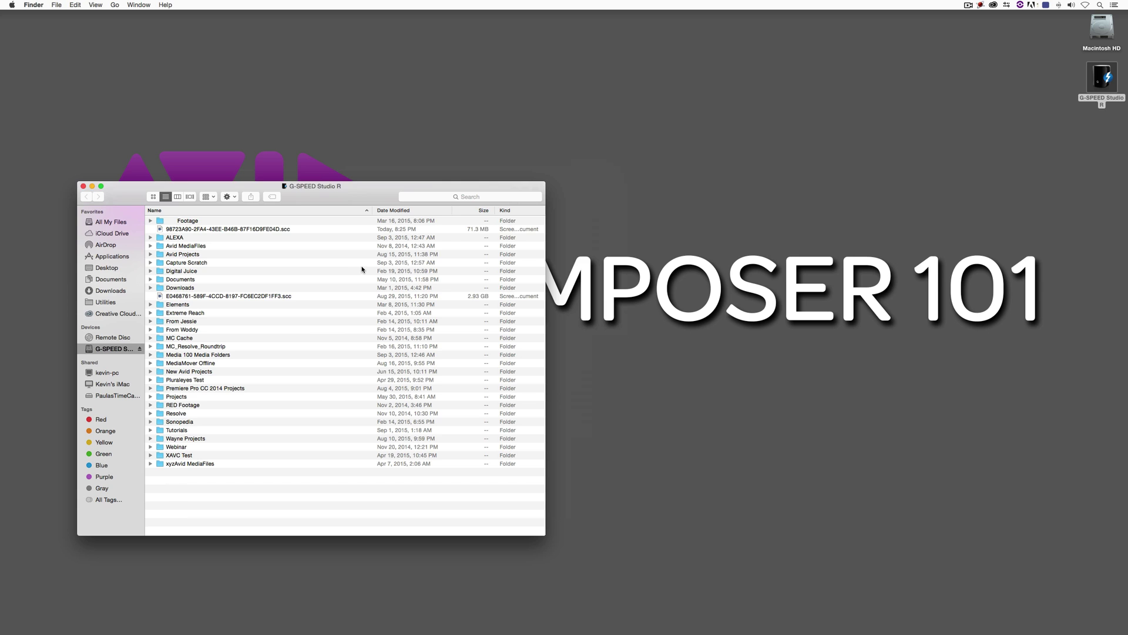
Step: Open the MediaMover Offline folder and expand Media Composer 101 and Whats New in 8_3 to inspect their media files
left_click(214, 365)
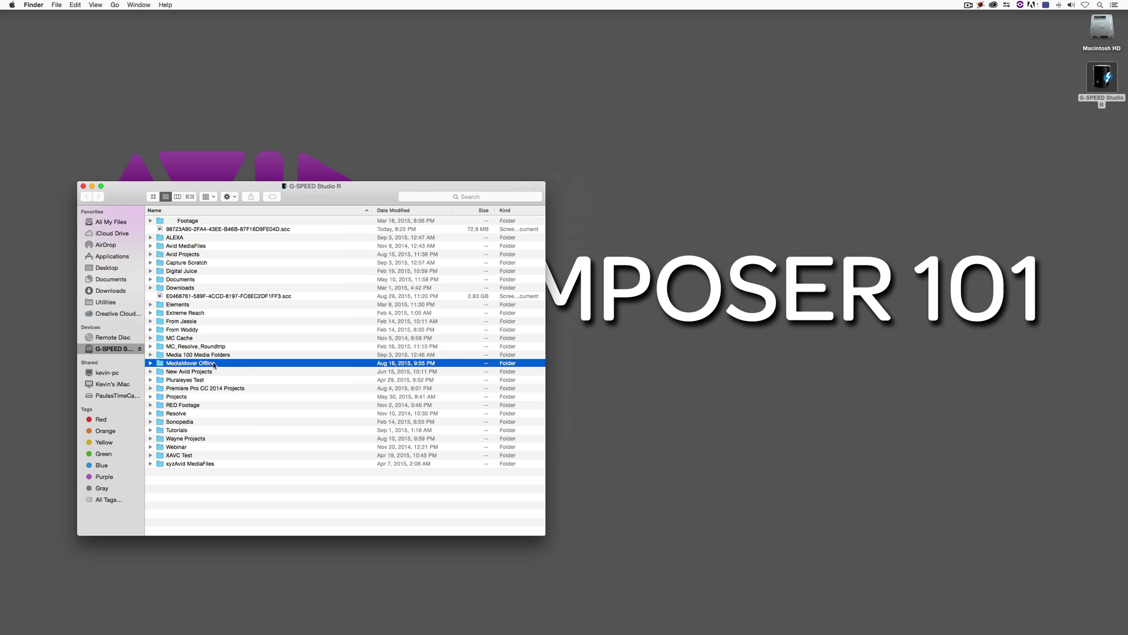
double_click(179, 364)
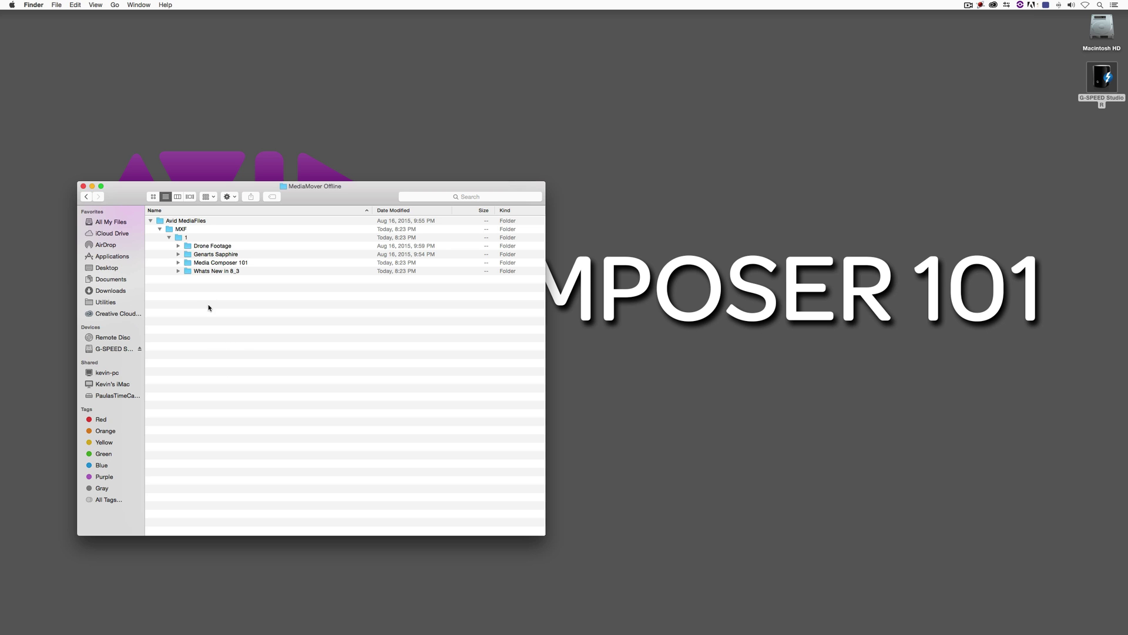
left_click(203, 263)
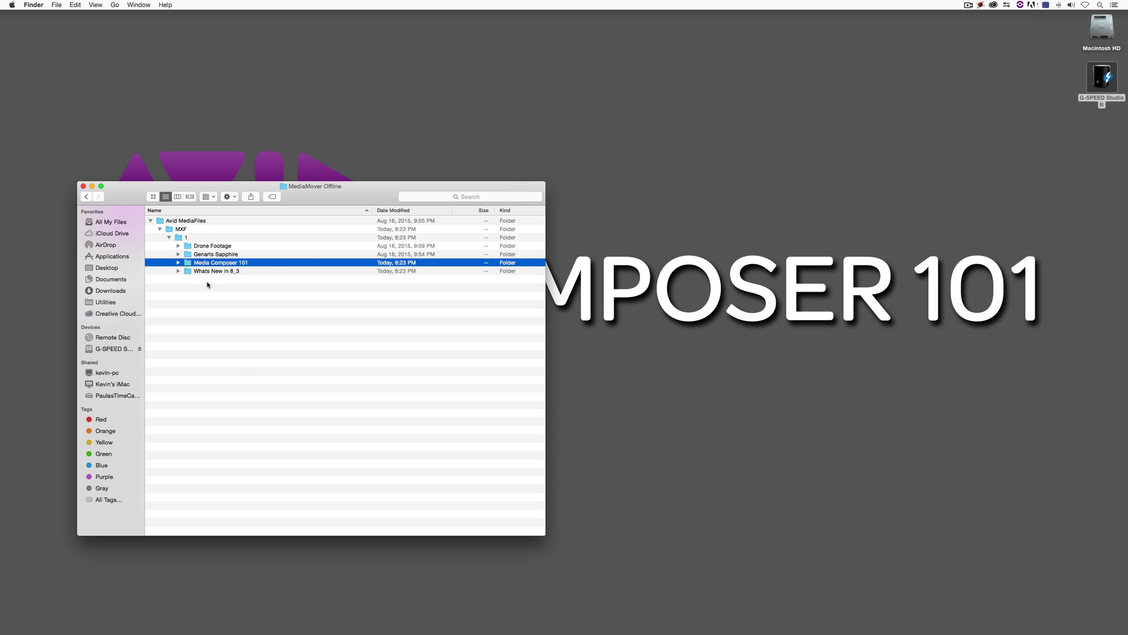
left_click(179, 263)
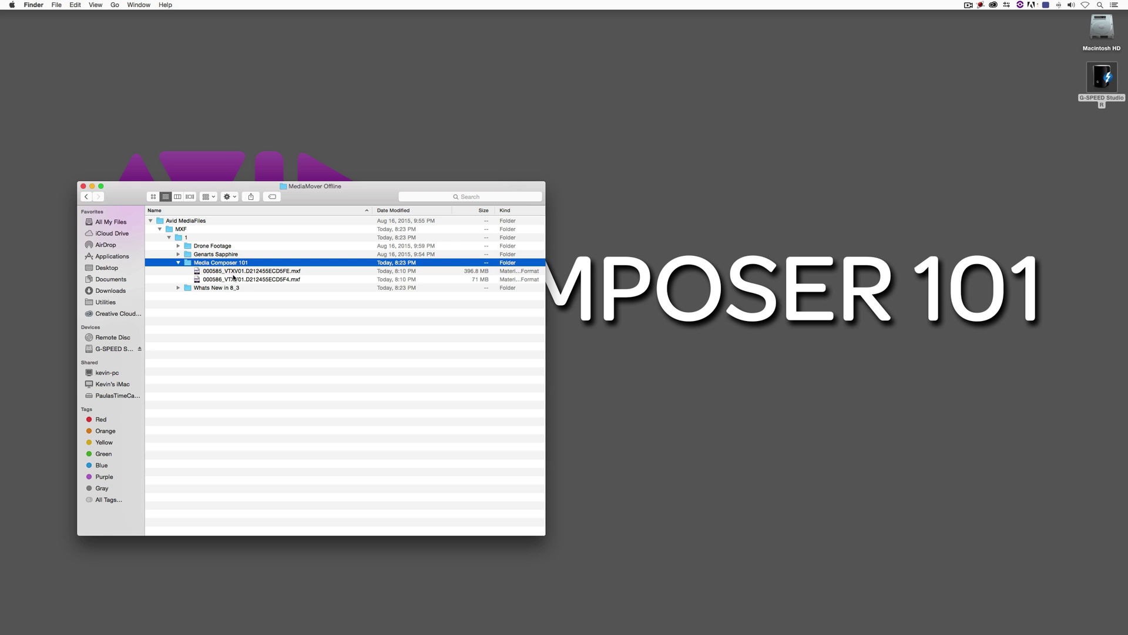
left_click(179, 263)
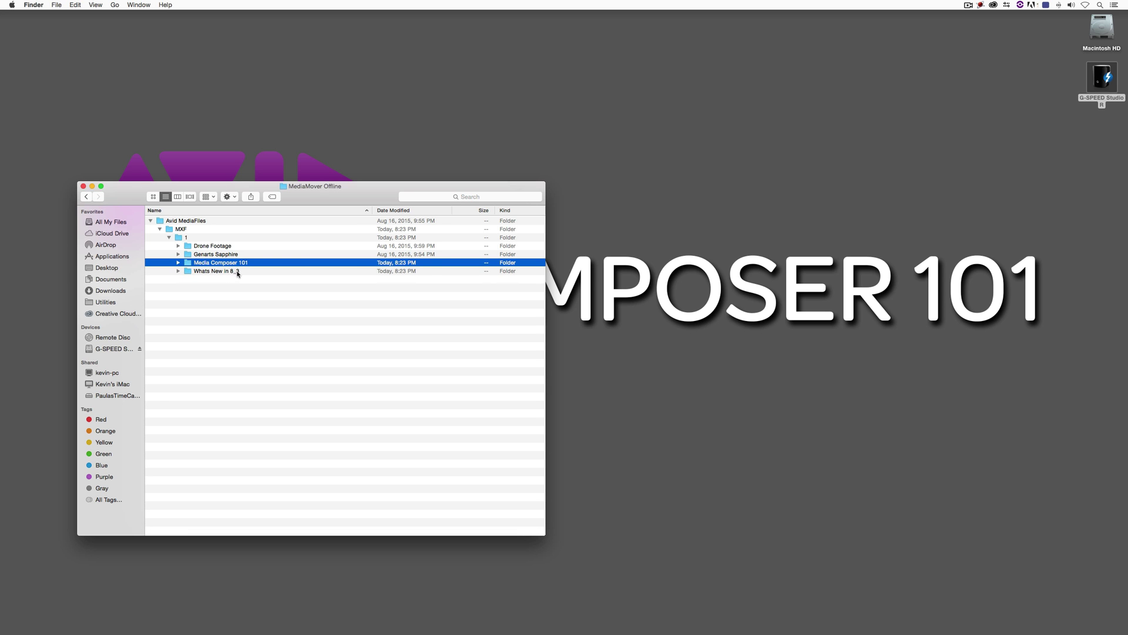
left_click(179, 271)
scroll(224, 355, "down", 5)
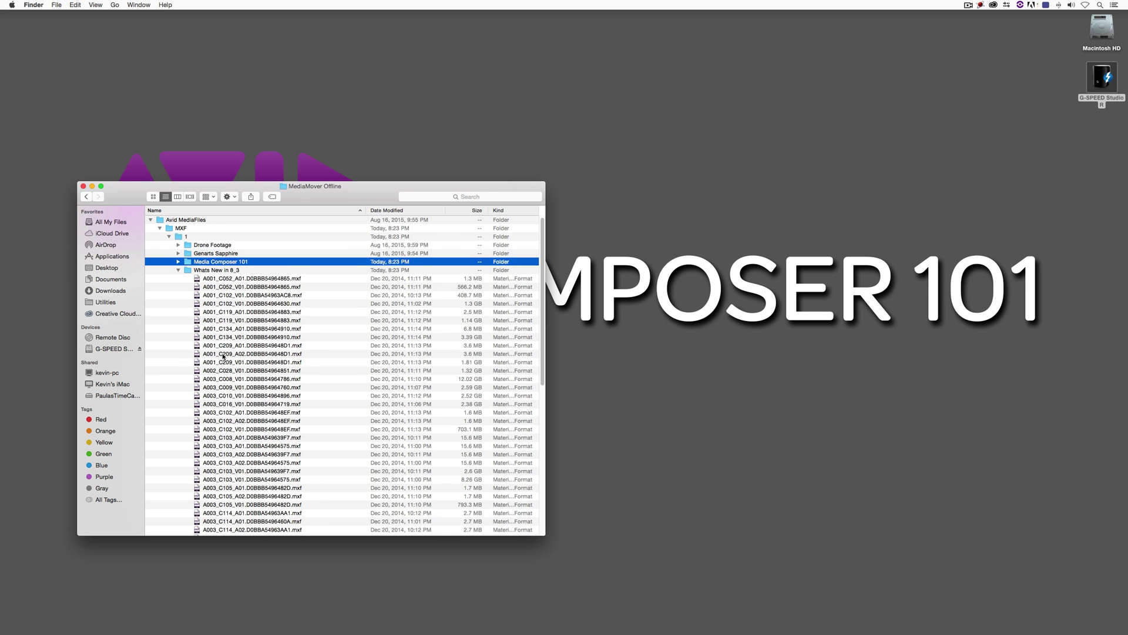
scroll(223, 356, "up", 5)
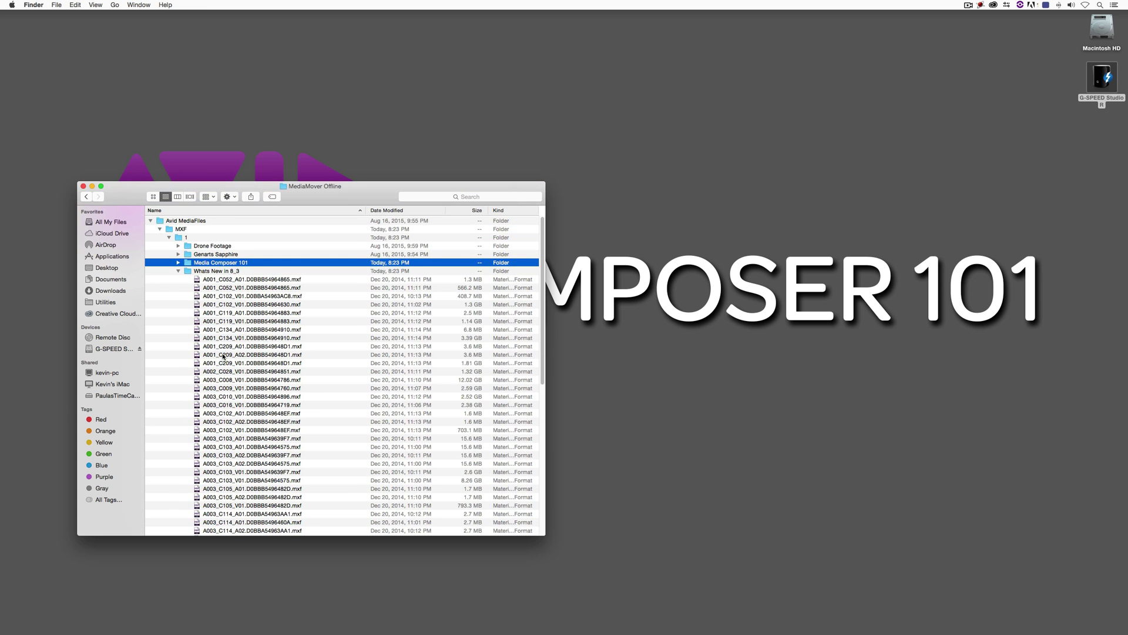
left_click(179, 272)
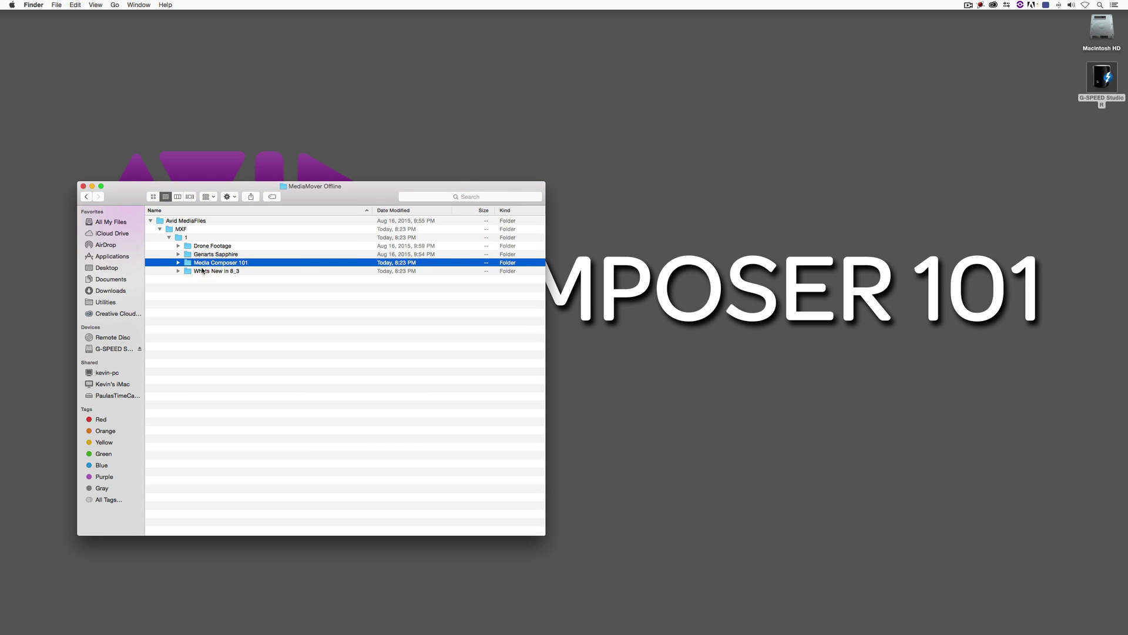
Step: Rename the Media Composer 101 folder to 'Media Composer 101 Media'
left_click(249, 264)
left_click(249, 265)
type("Media")
key("Return")
Step: Append 'Media' to the Whats New in 8_3 folder name
left_click(231, 271)
left_click(241, 272)
left_click(241, 272)
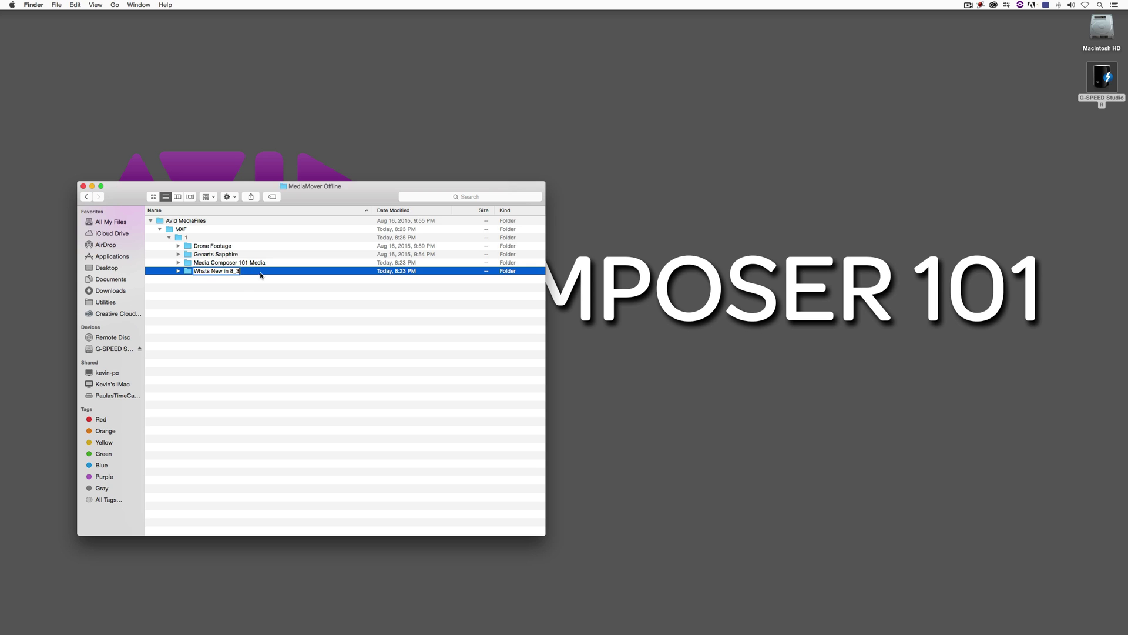
type("Media")
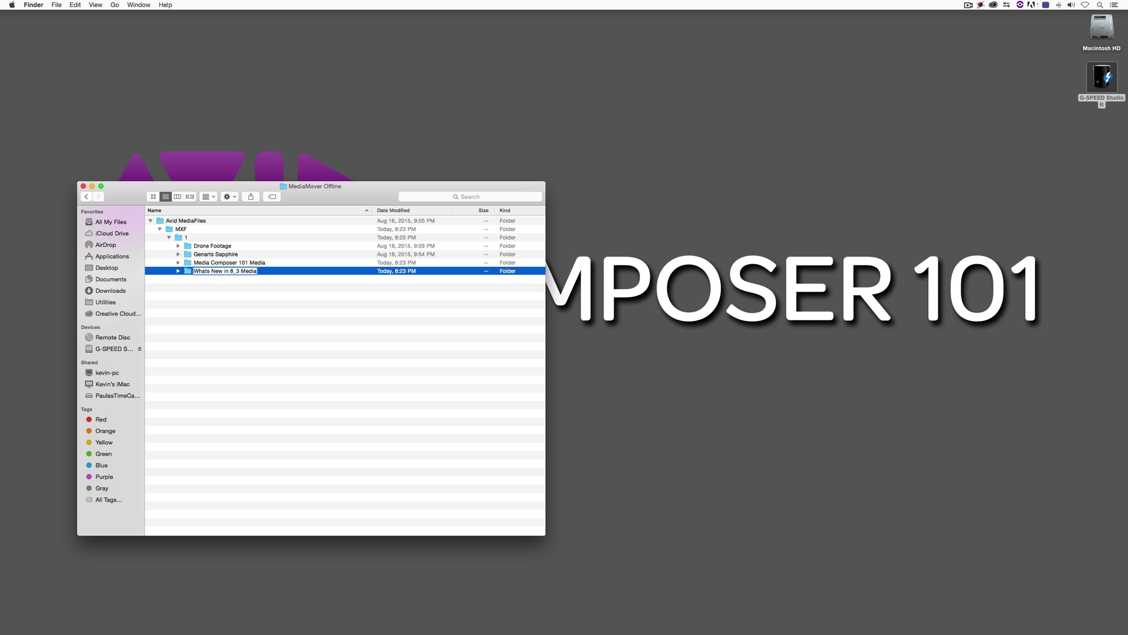